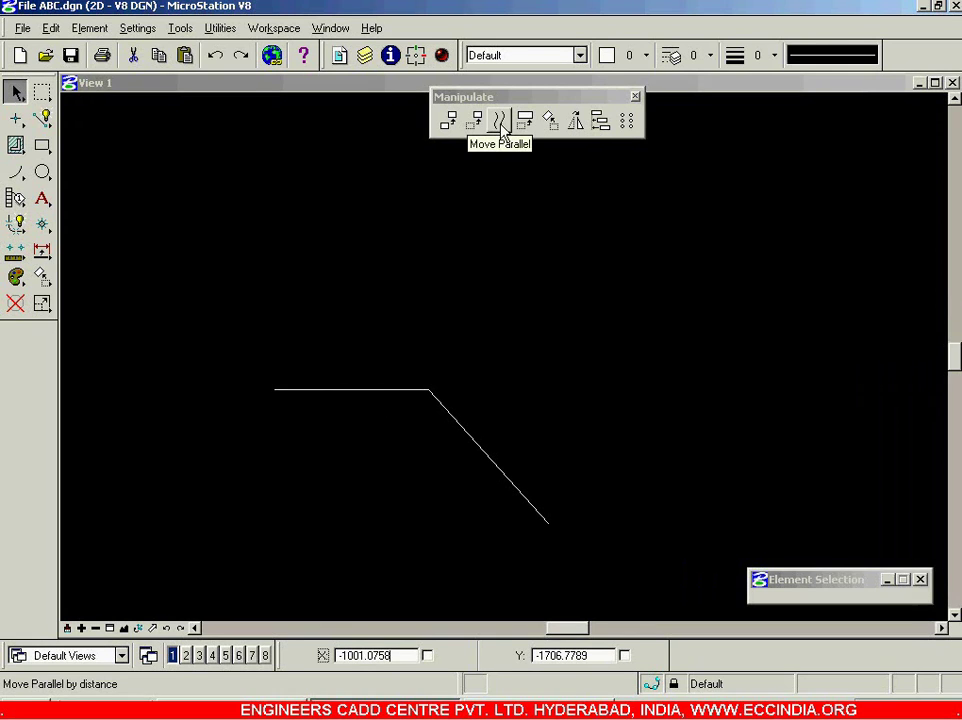
Move the bent line string parallel through several offset positions, then undo the last move
click(501, 132)
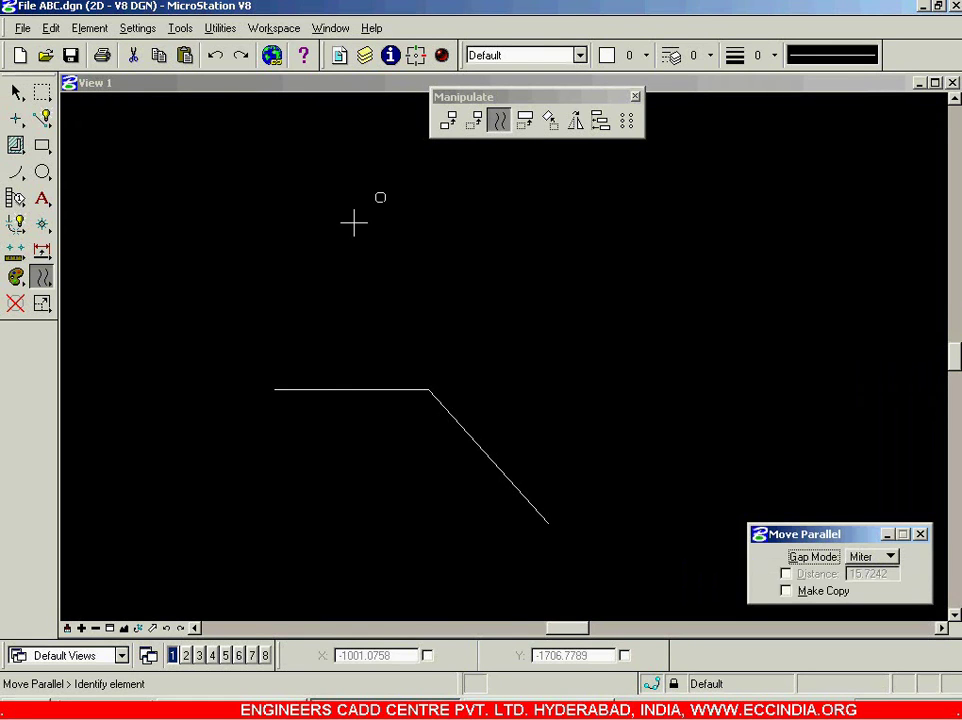
click(276, 388)
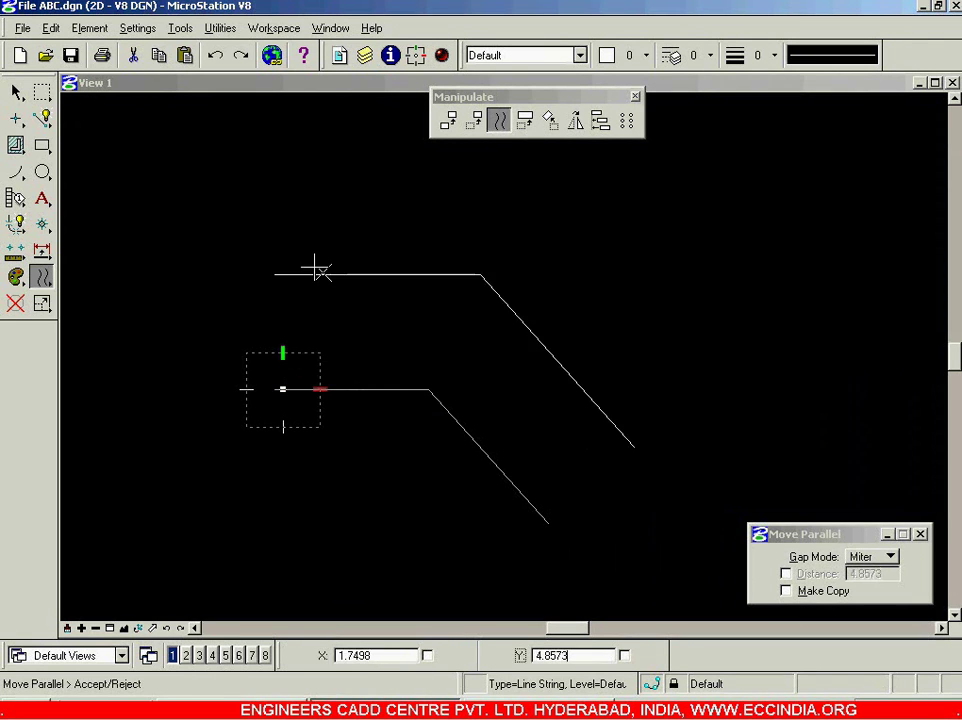
click(283, 261)
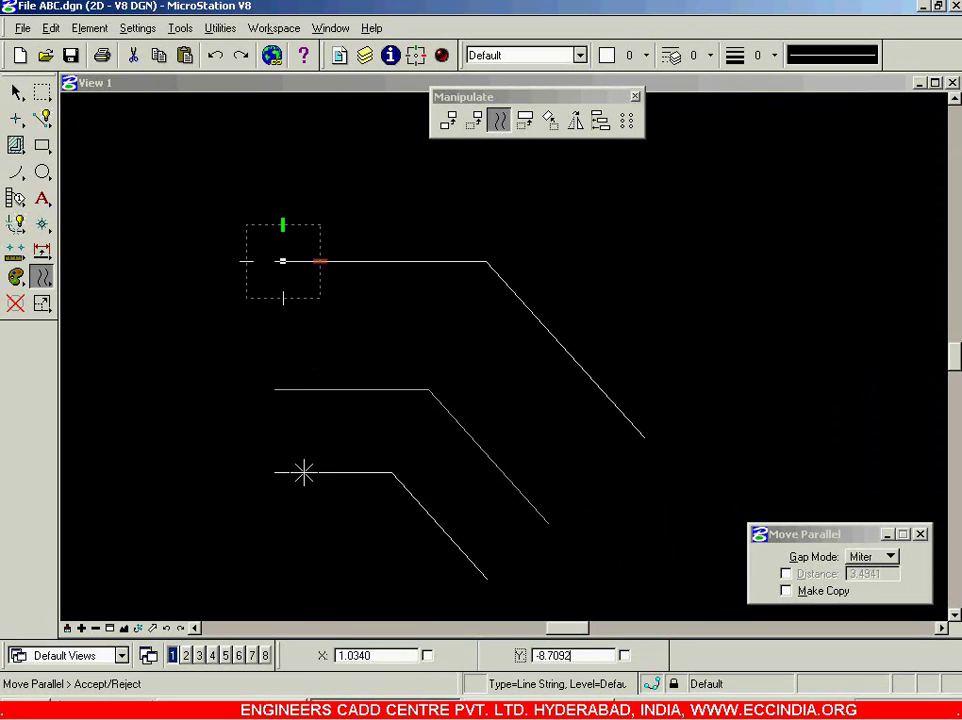
click(304, 470)
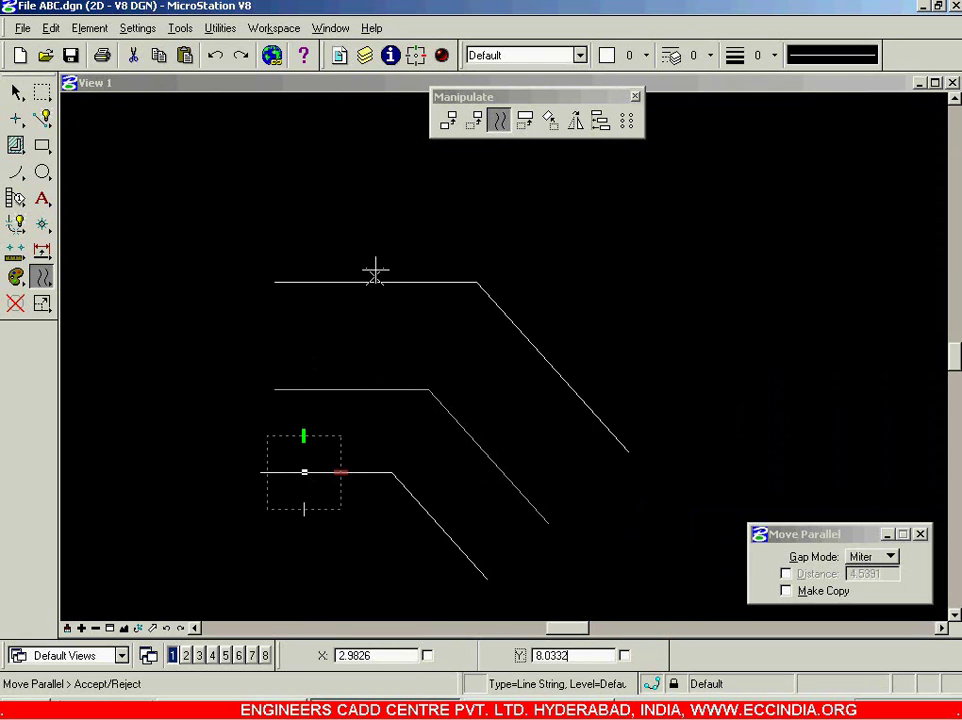
click(375, 268)
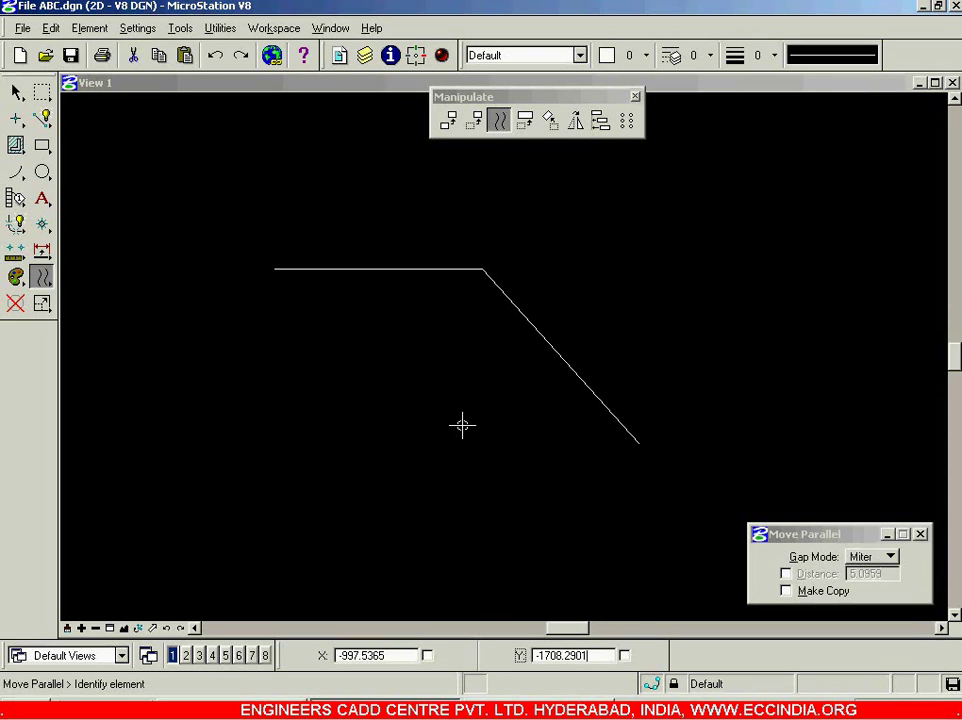
key(ctrl+z)
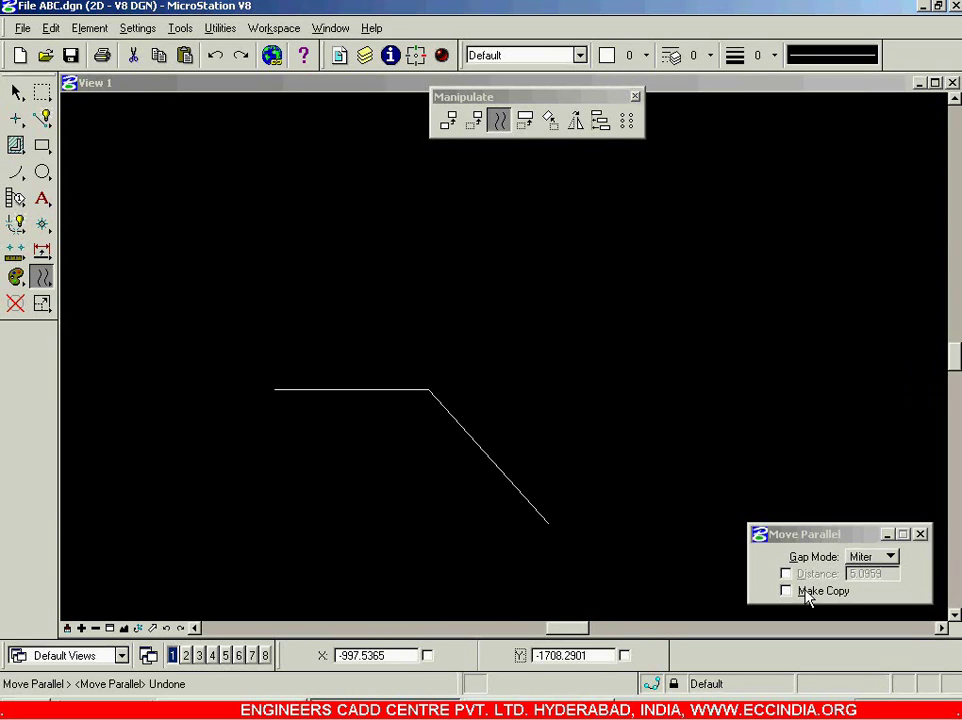
Turn on Make Copy and place one parallel copy of the line string above the original
click(806, 592)
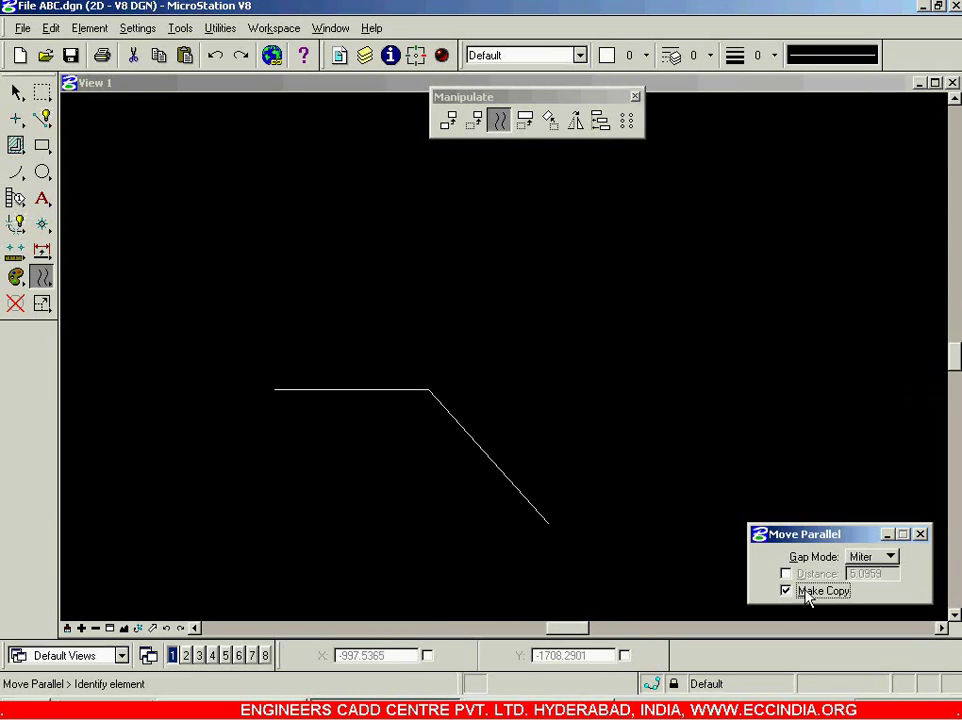
click(287, 391)
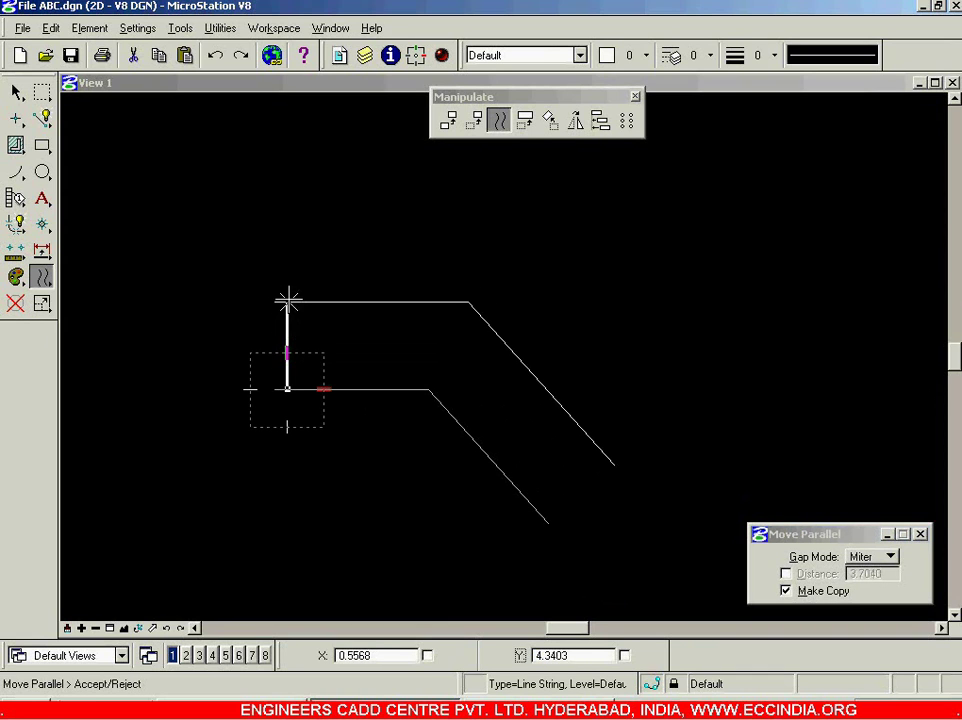
click(289, 296)
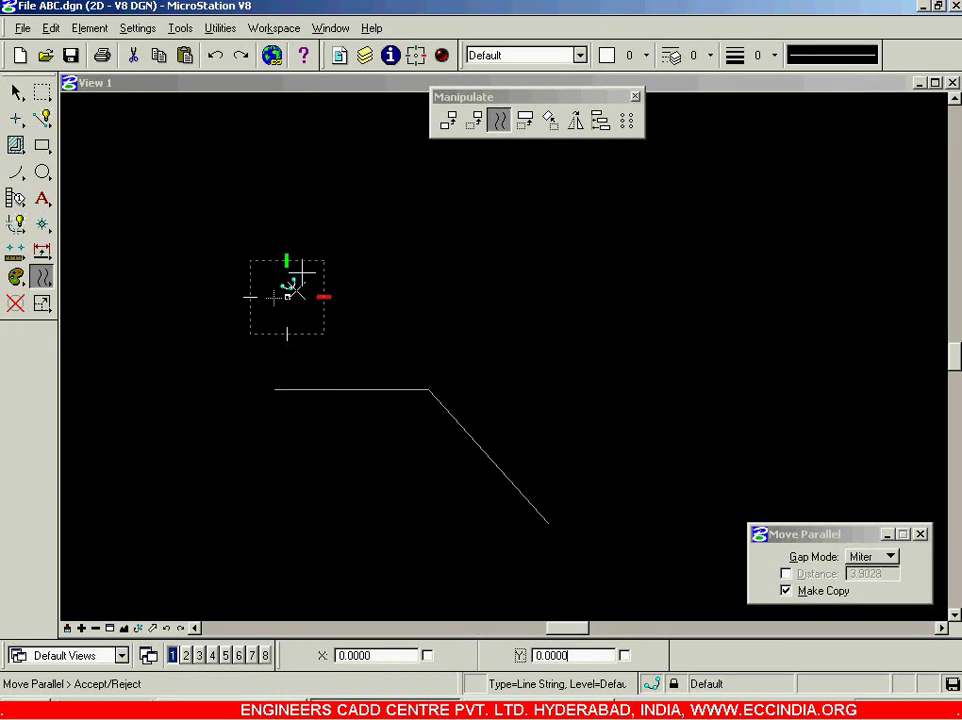
right_click(301, 261)
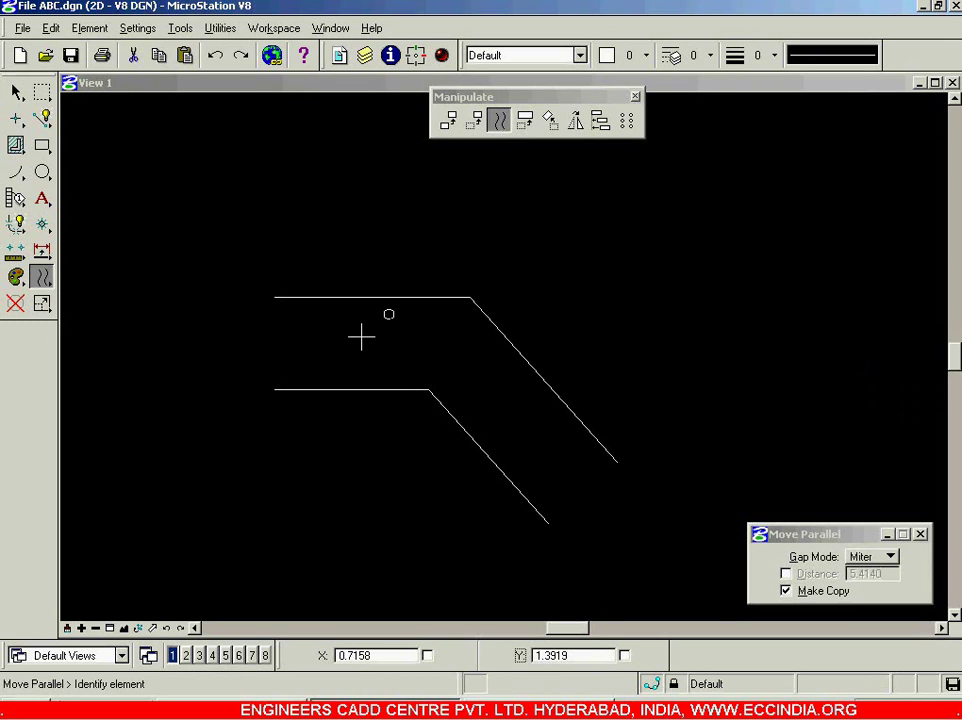
click(15, 303)
Delete the upper copy, then restart Move Parallel on the line string with the fixed Distance (5.2181) enabled
click(334, 297)
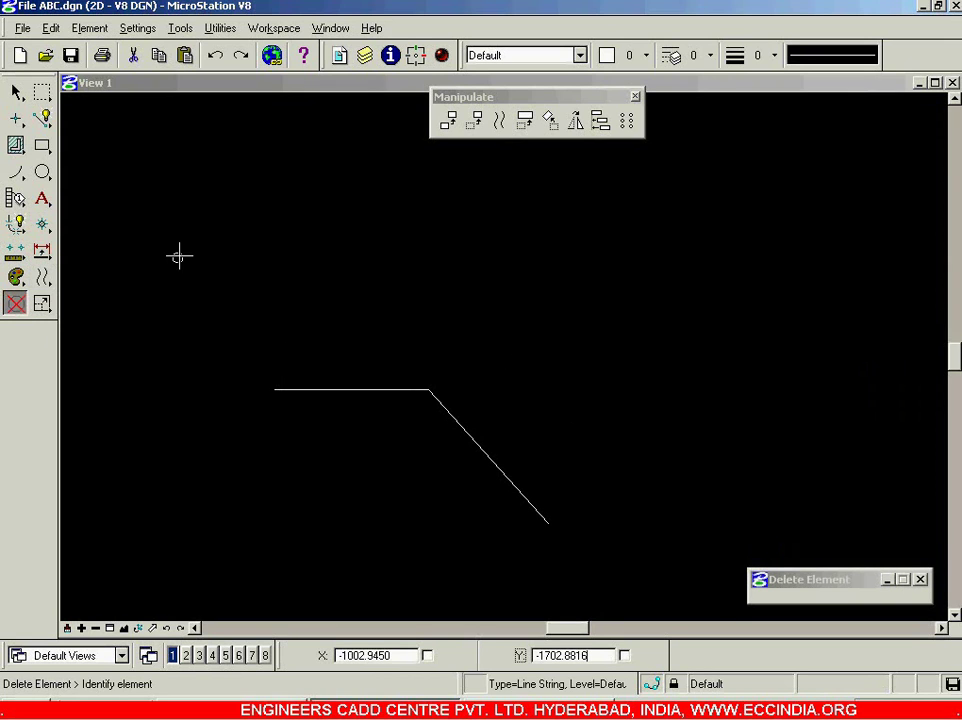
click(15, 91)
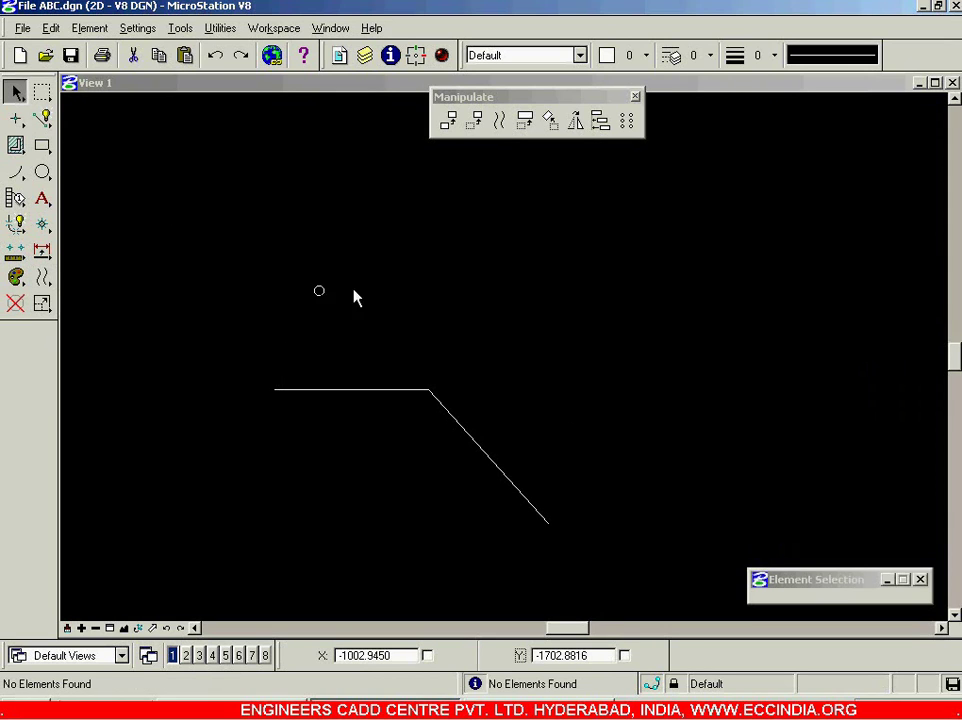
click(503, 128)
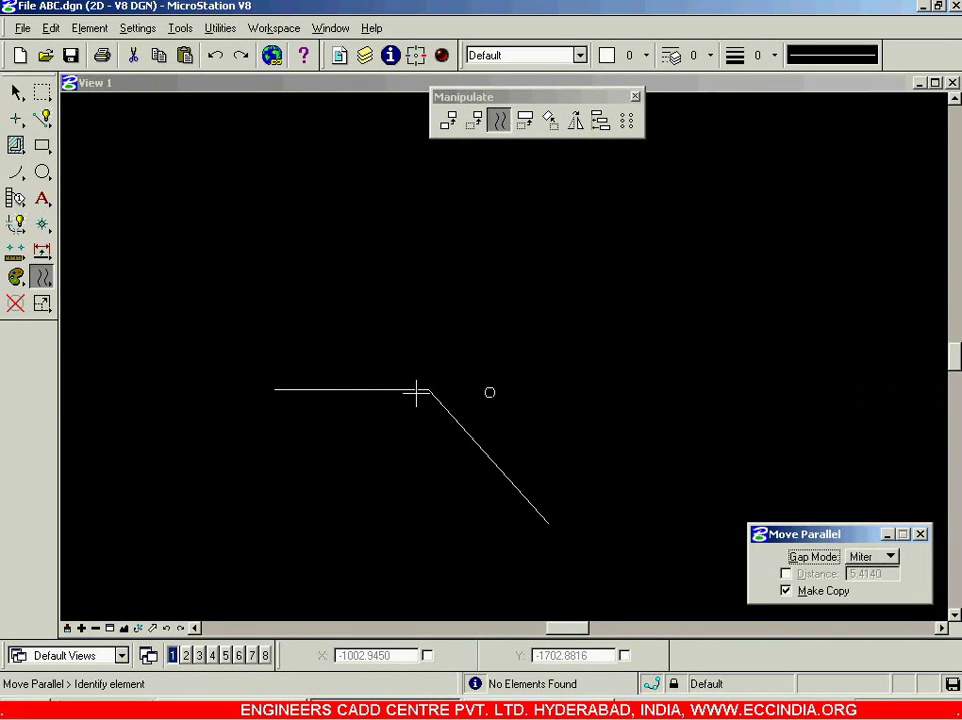
click(295, 390)
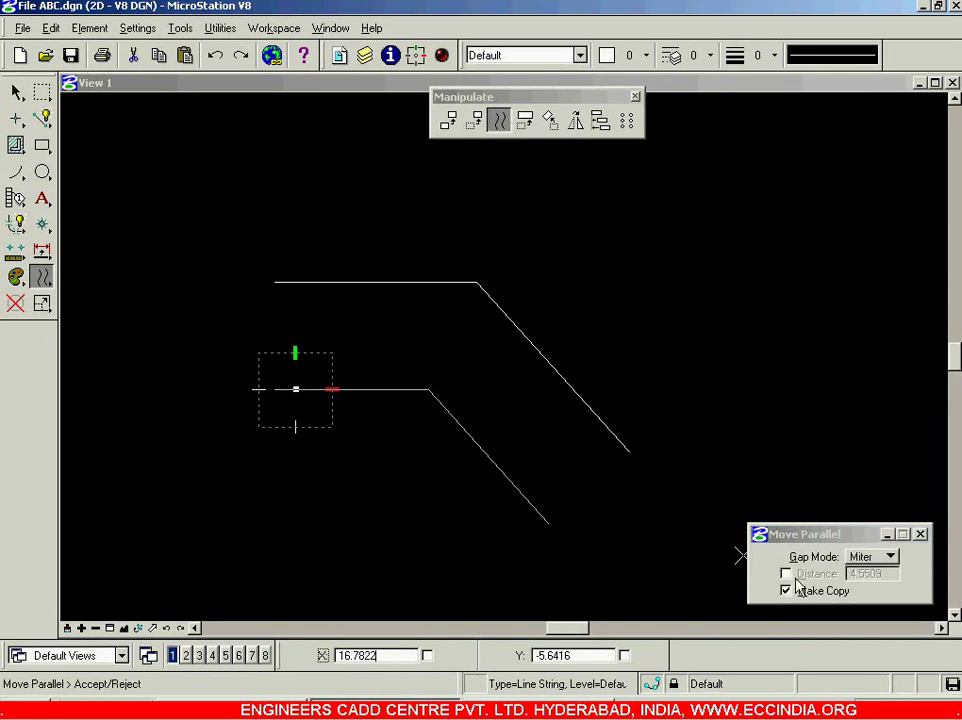
click(788, 576)
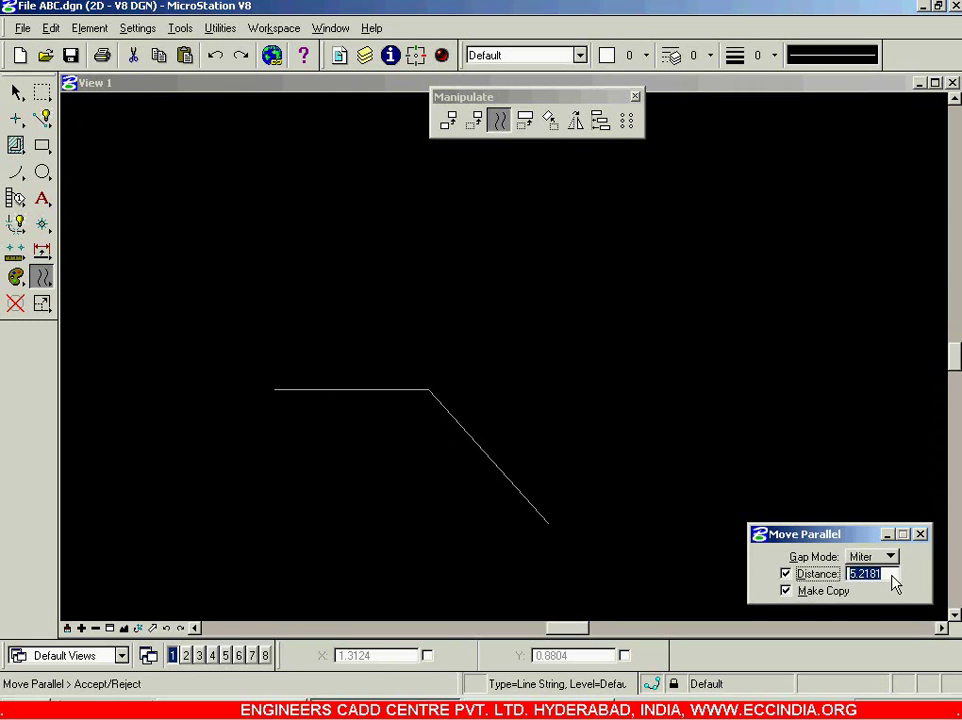
Set the parallel offset distance to 3 and place one copy 3 units above the line string
text(3)
key(Return)
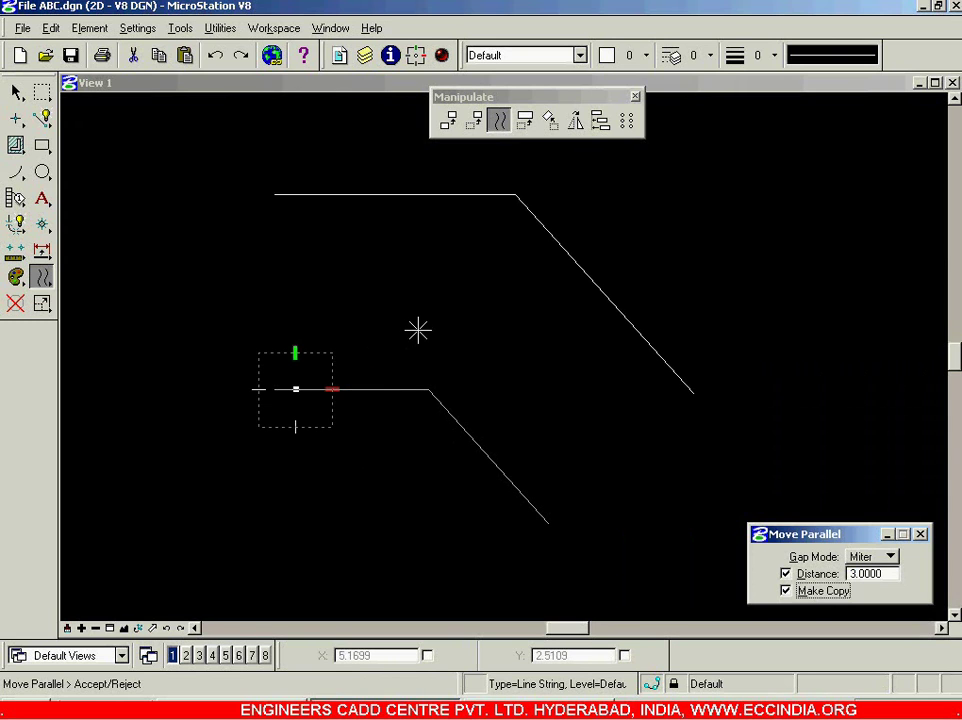
click(418, 330)
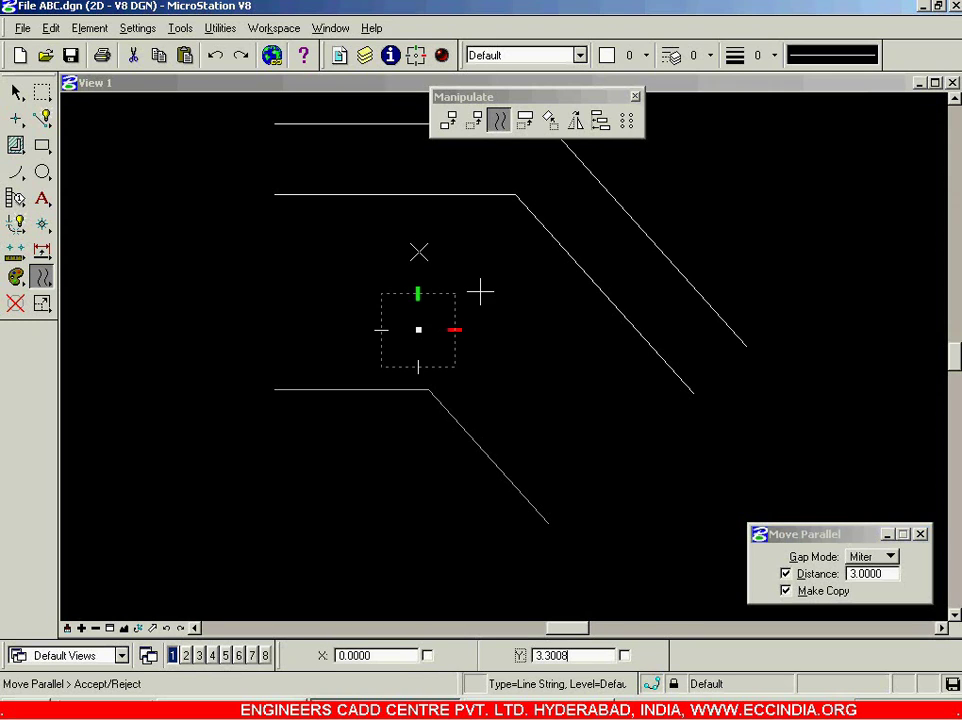
scroll(455, 290, down, 2)
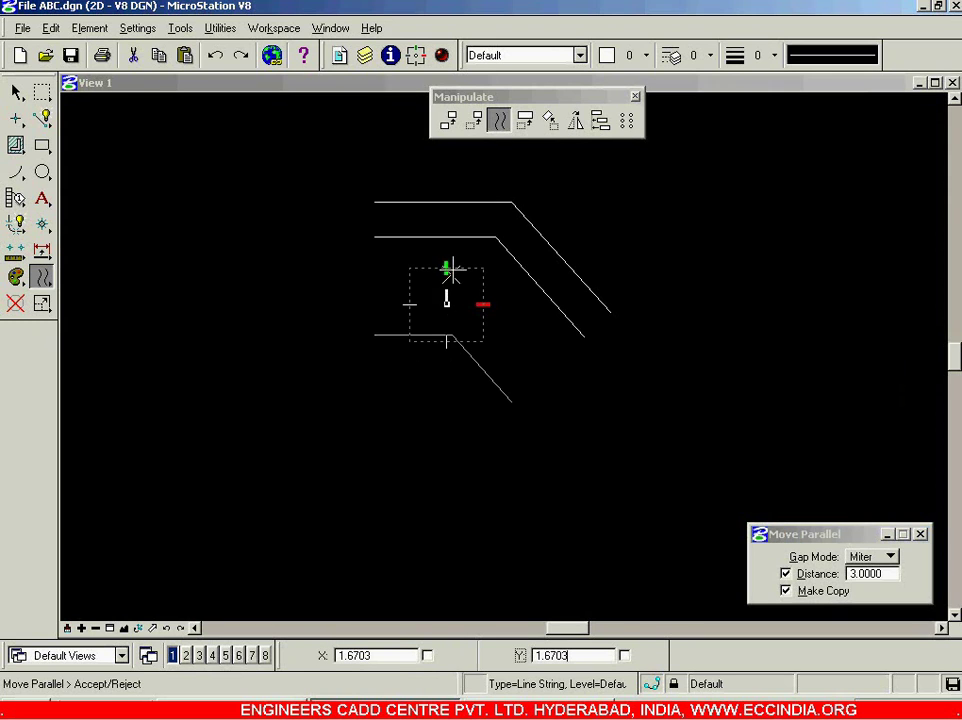
key(ctrl+z)
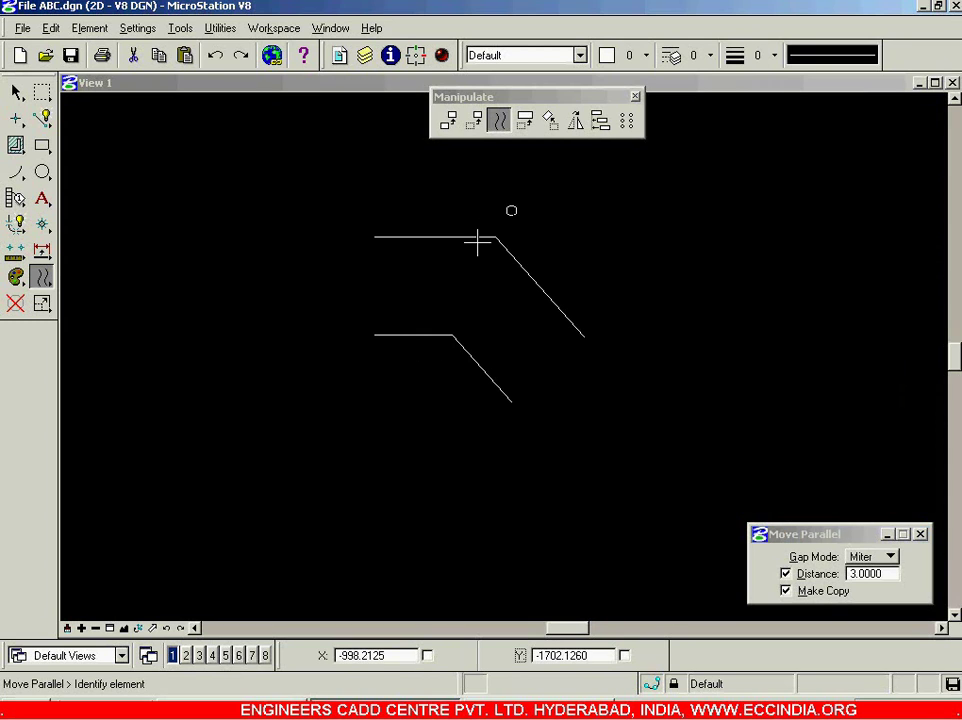
scroll(391, 334, up, 3)
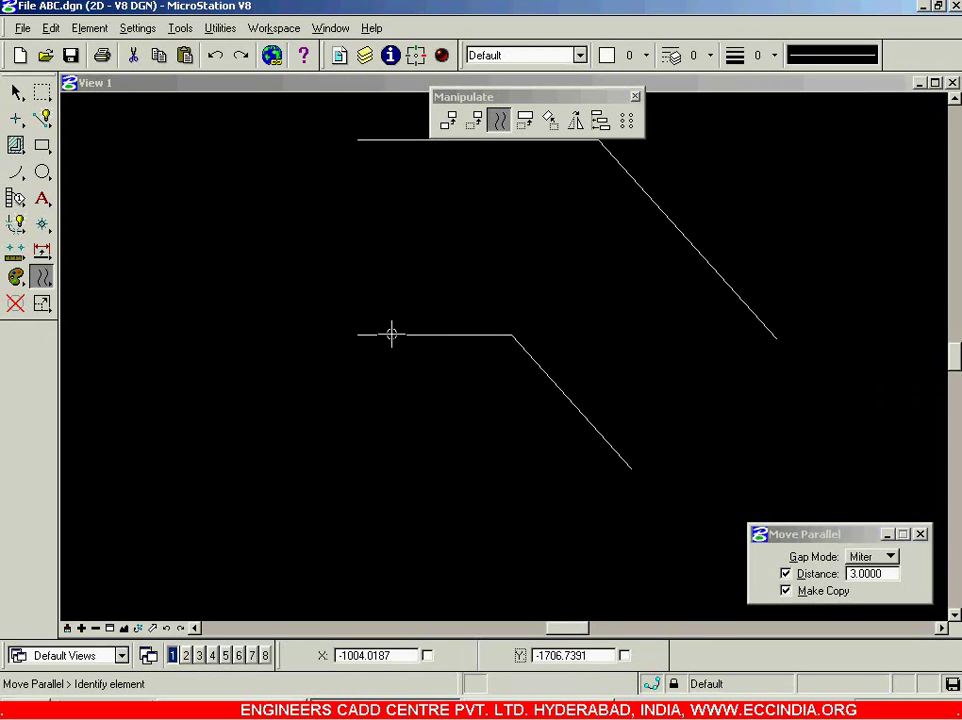
scroll(411, 333, down, 3)
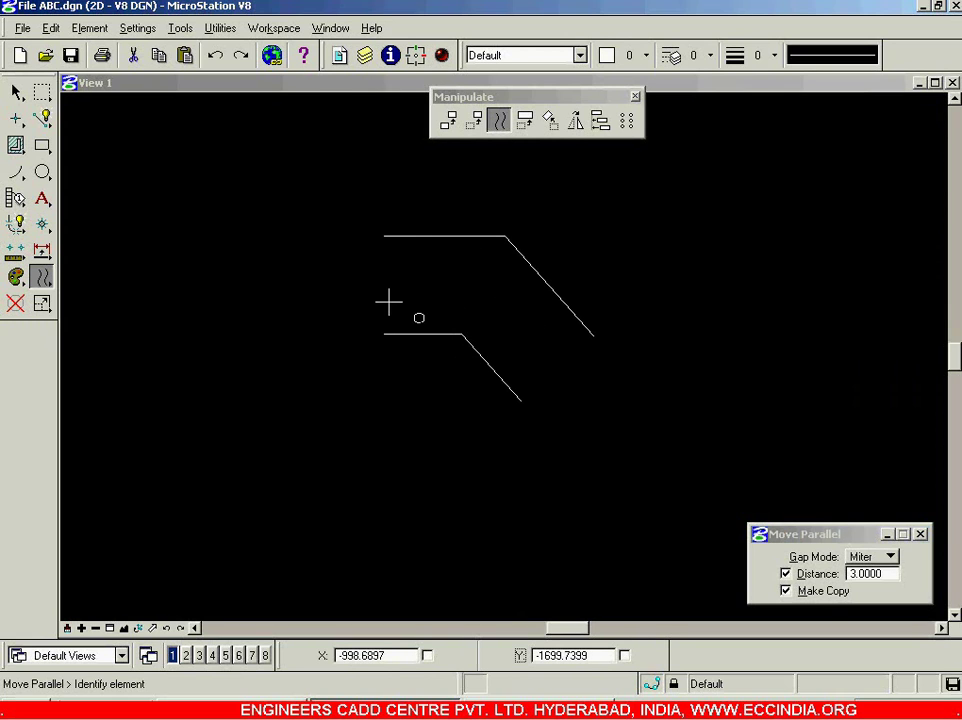
Copy the lower line string from its left end to slightly above it, then delete that middle copy
click(8, 88)
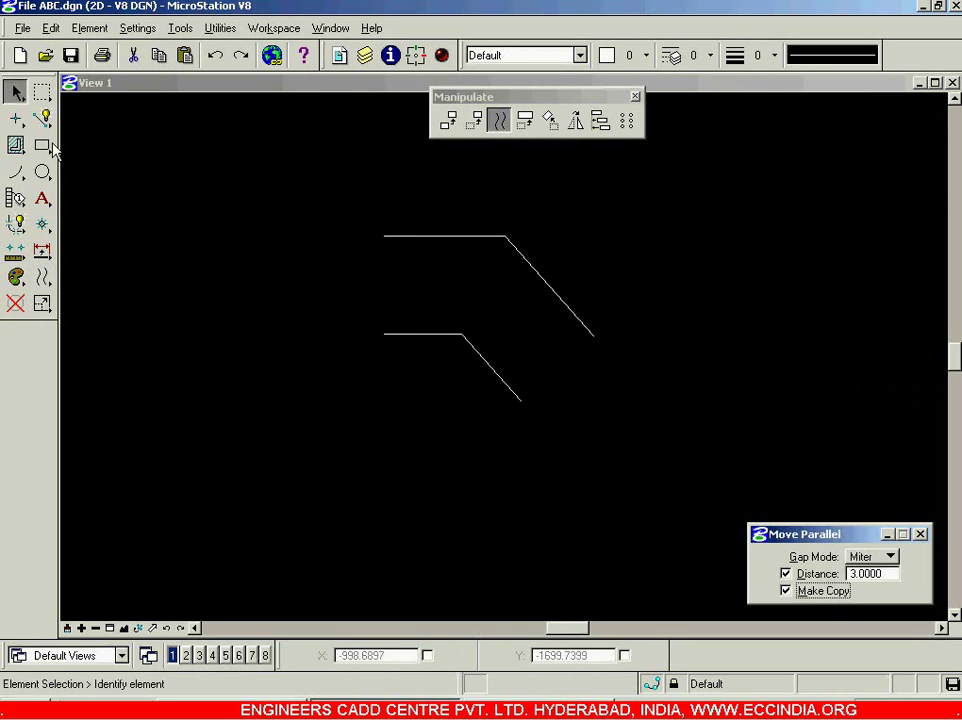
click(436, 336)
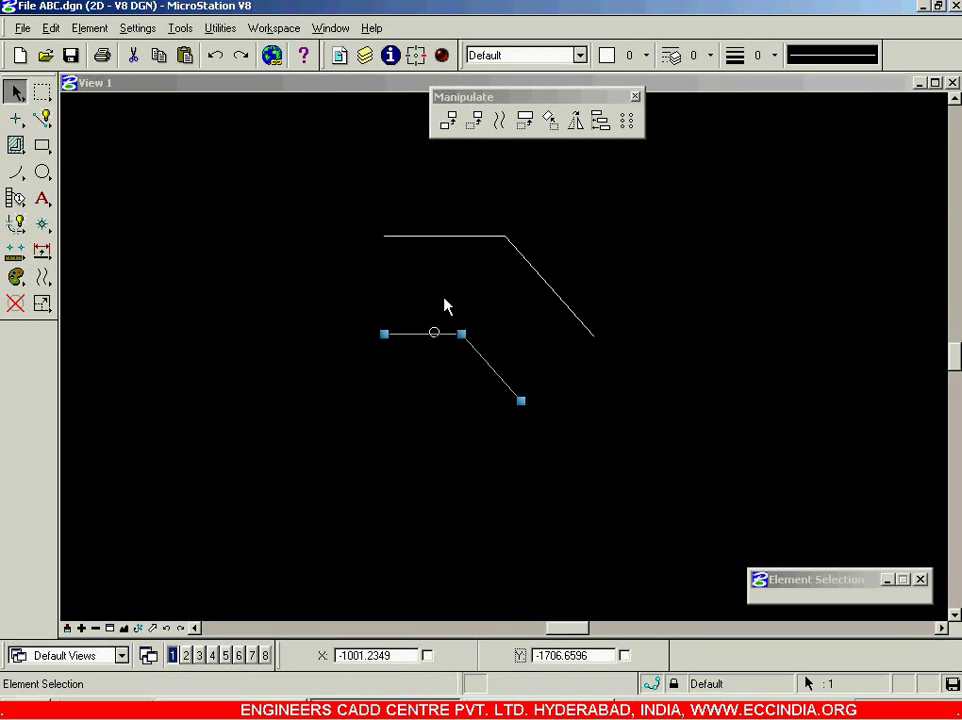
click(449, 124)
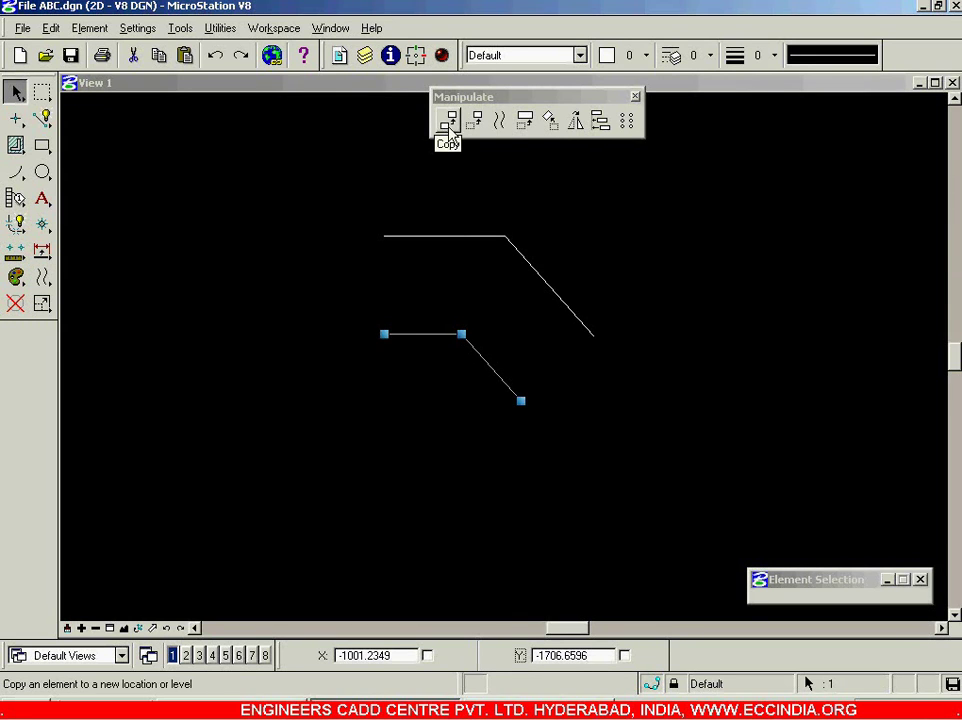
click(449, 124)
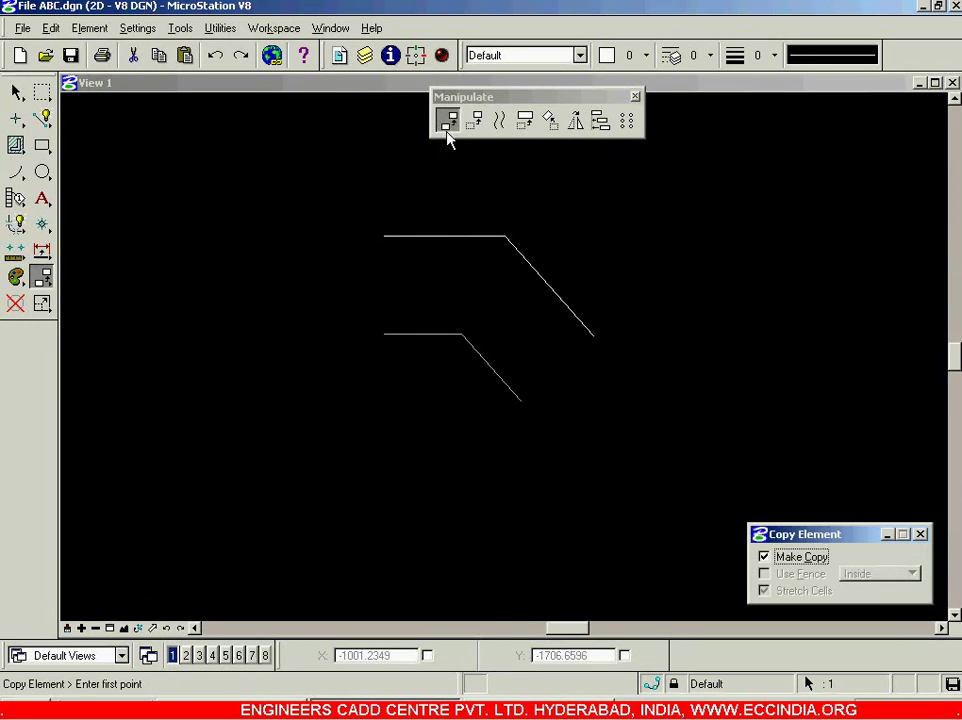
click(384, 333)
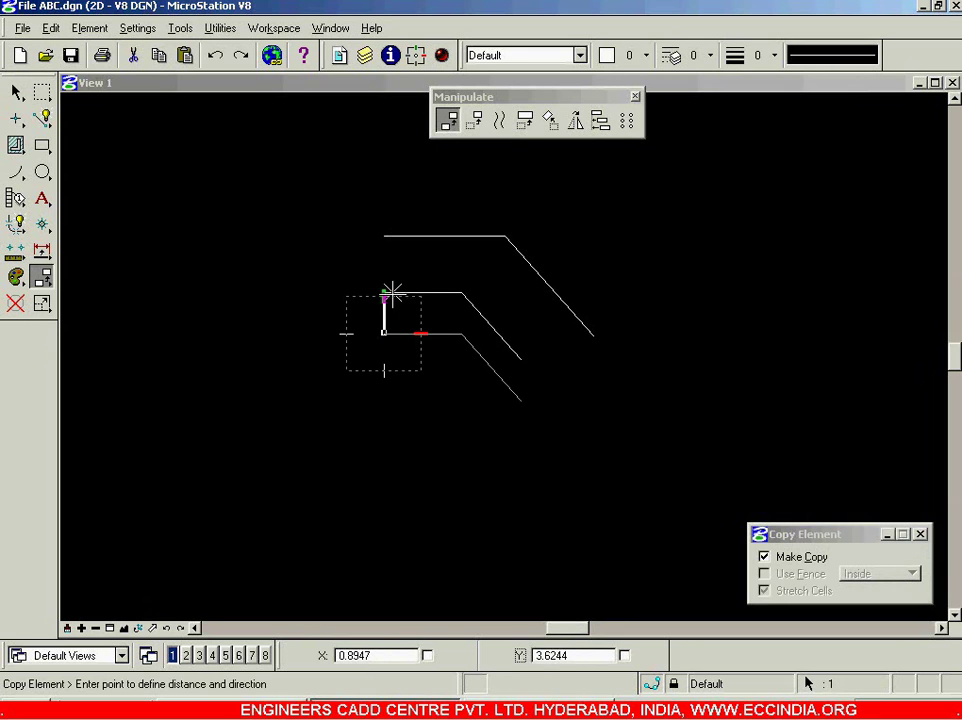
click(388, 292)
right_click(430, 419)
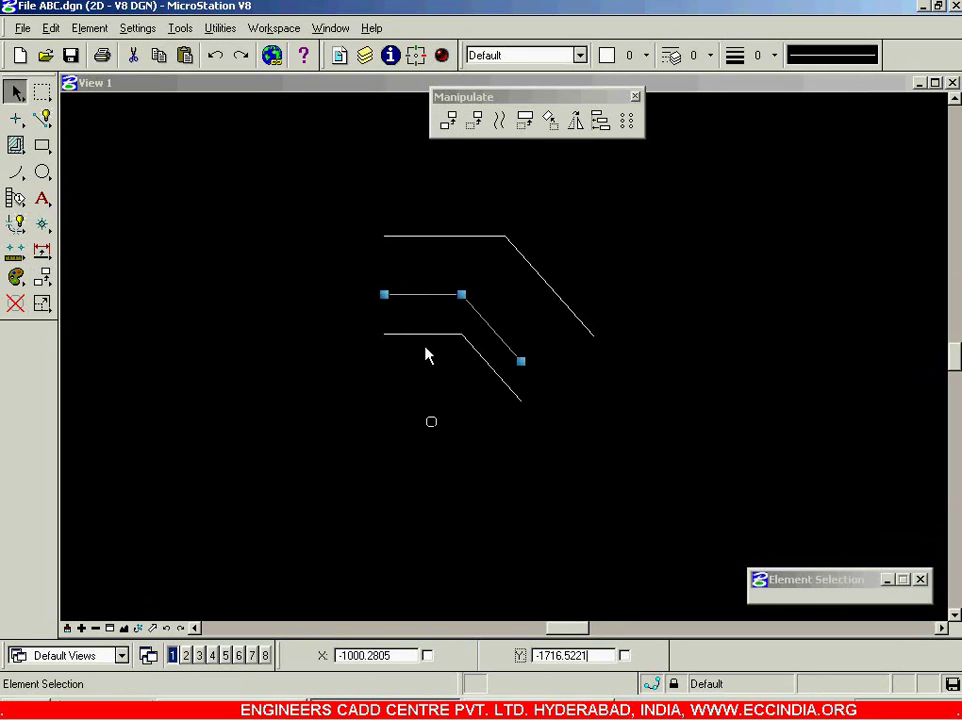
scroll(427, 300, up, 3)
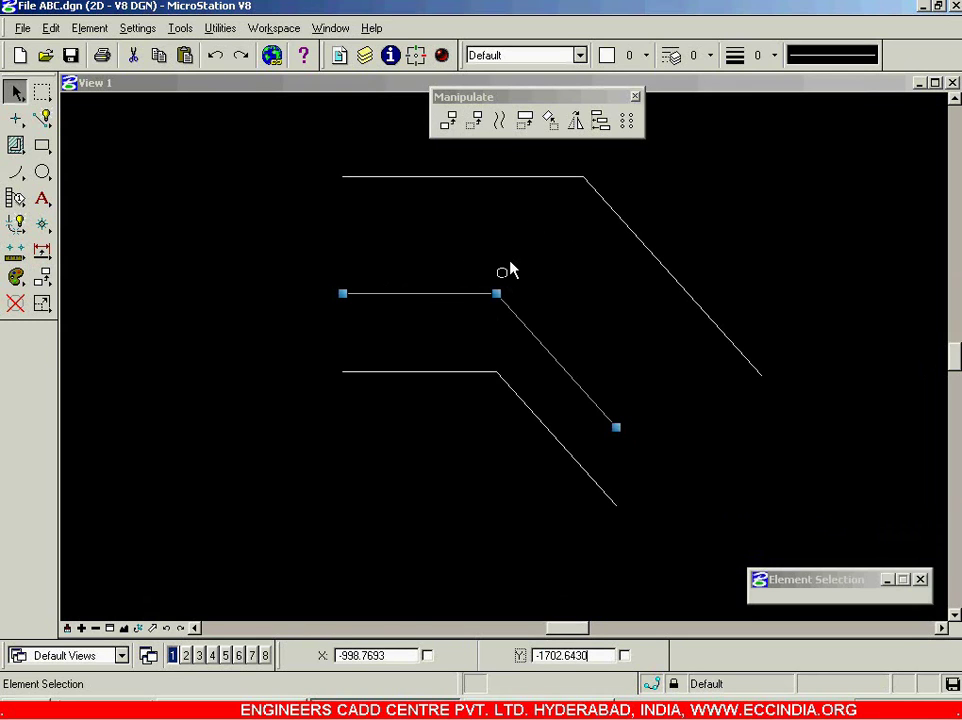
key(Delete)
Clear the selection and start Move Parallel with Gap Mode set to Round
click(459, 263)
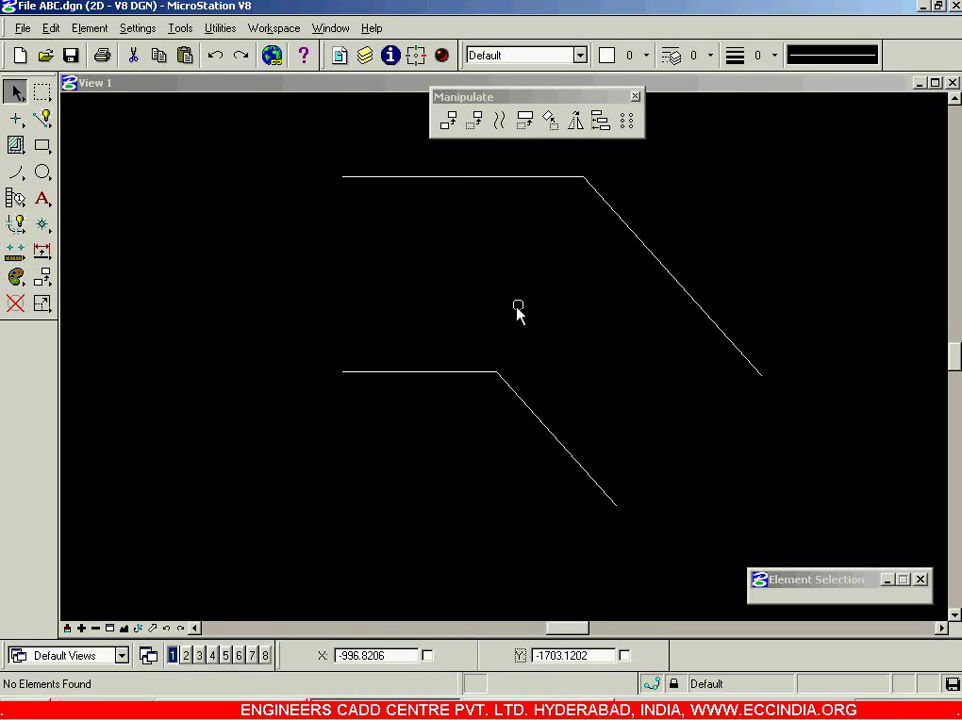
scroll(514, 293, down, 1)
scroll(514, 293, down, 1)
scroll(532, 236, up, 1)
scroll(537, 291, up, 1)
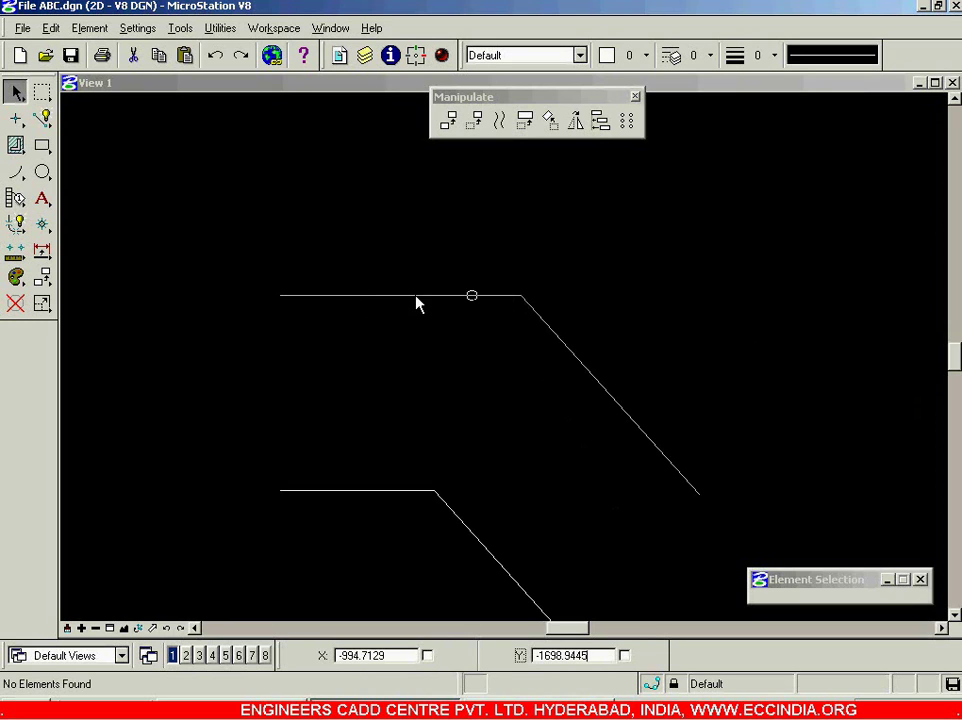
click(502, 120)
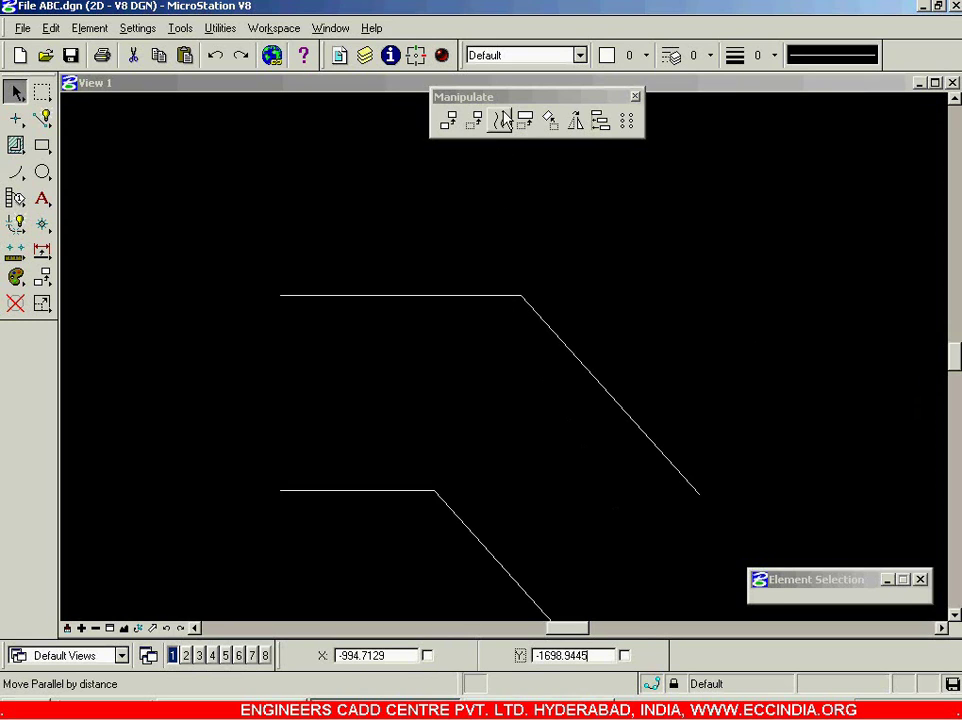
click(502, 120)
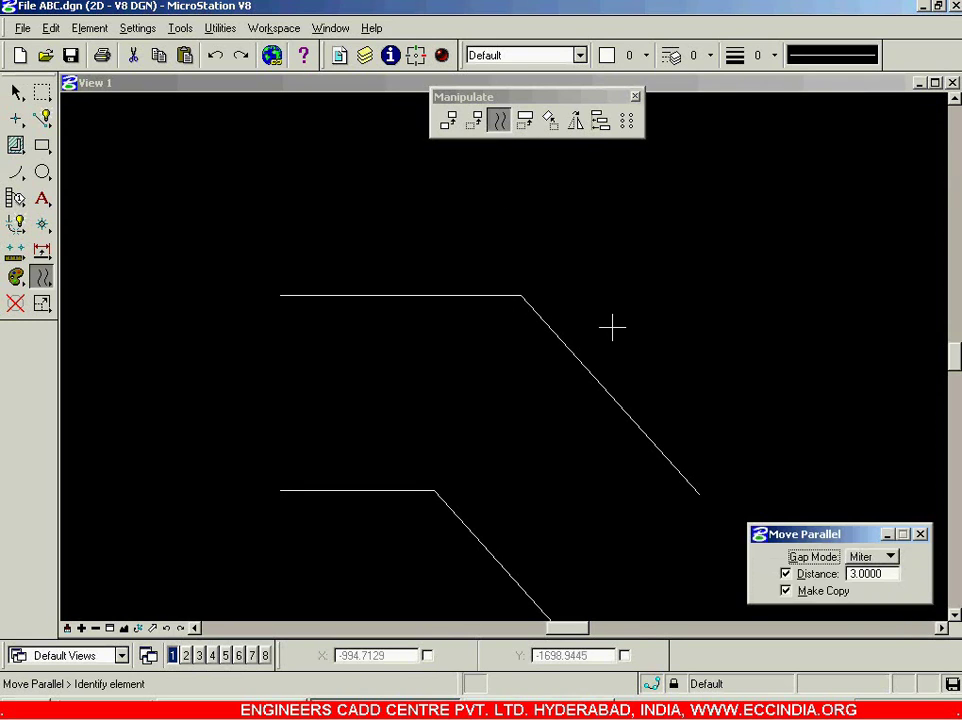
click(872, 563)
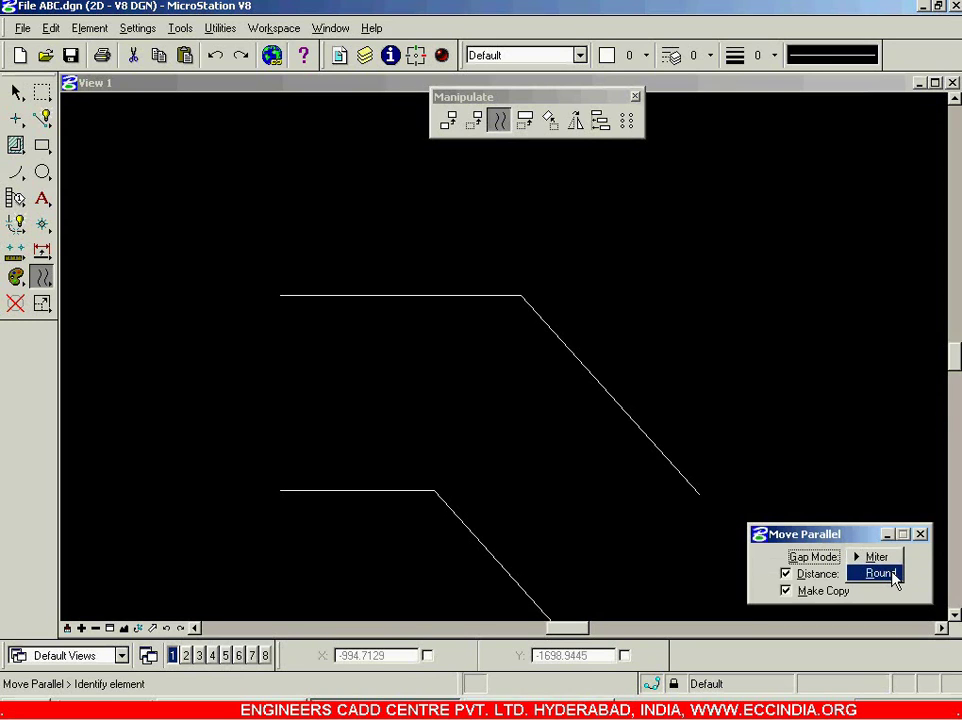
click(880, 573)
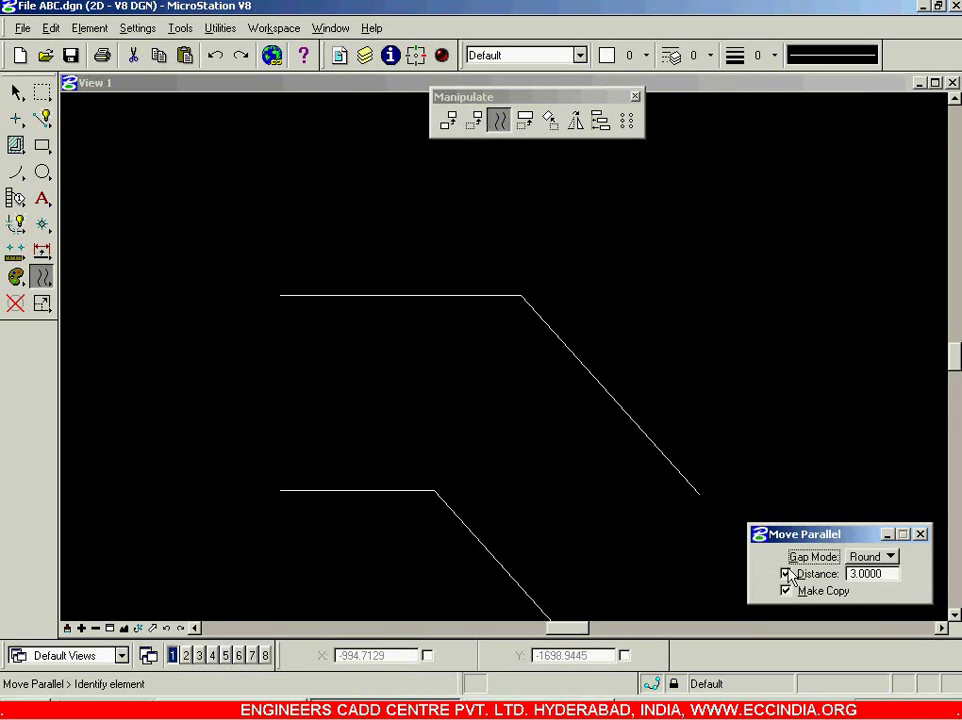
Offset a rounded copy of the upper line string 5 units above it
click(290, 297)
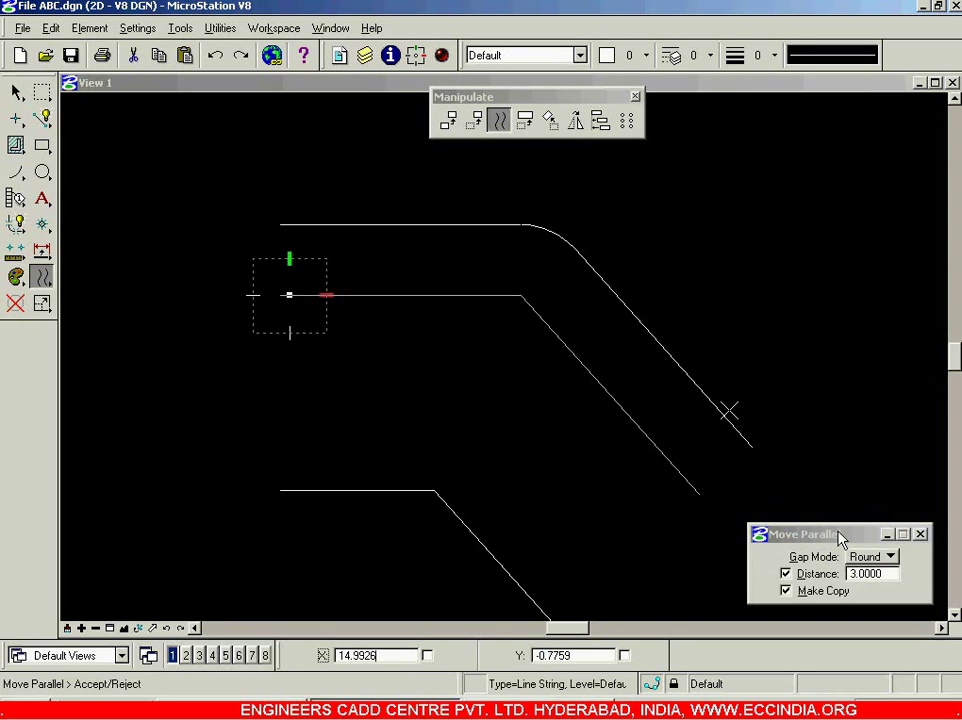
click(822, 575)
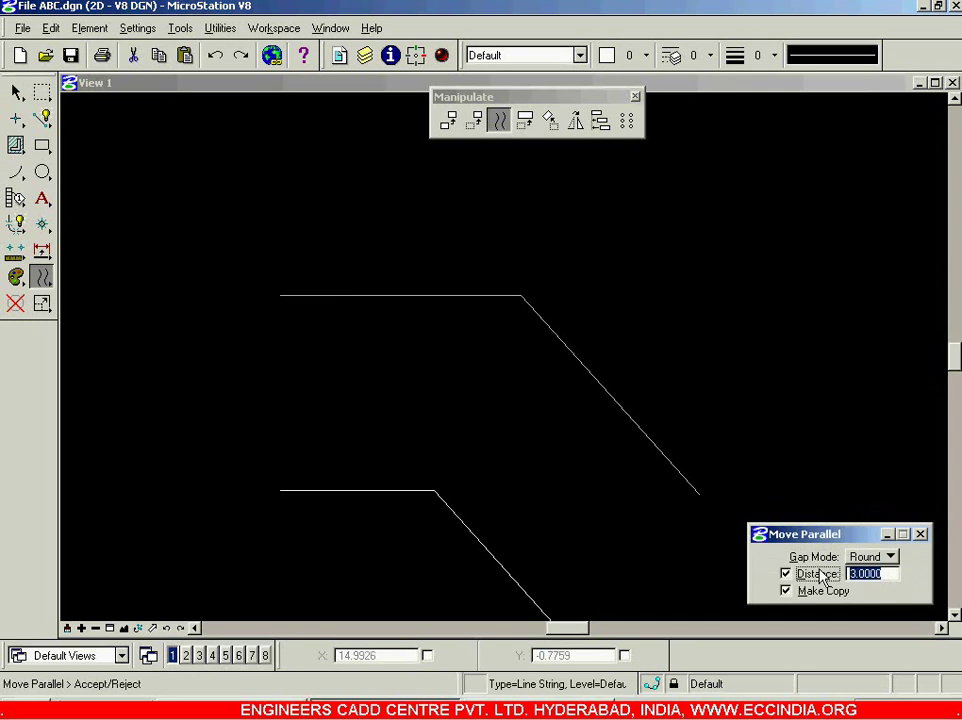
text(5)
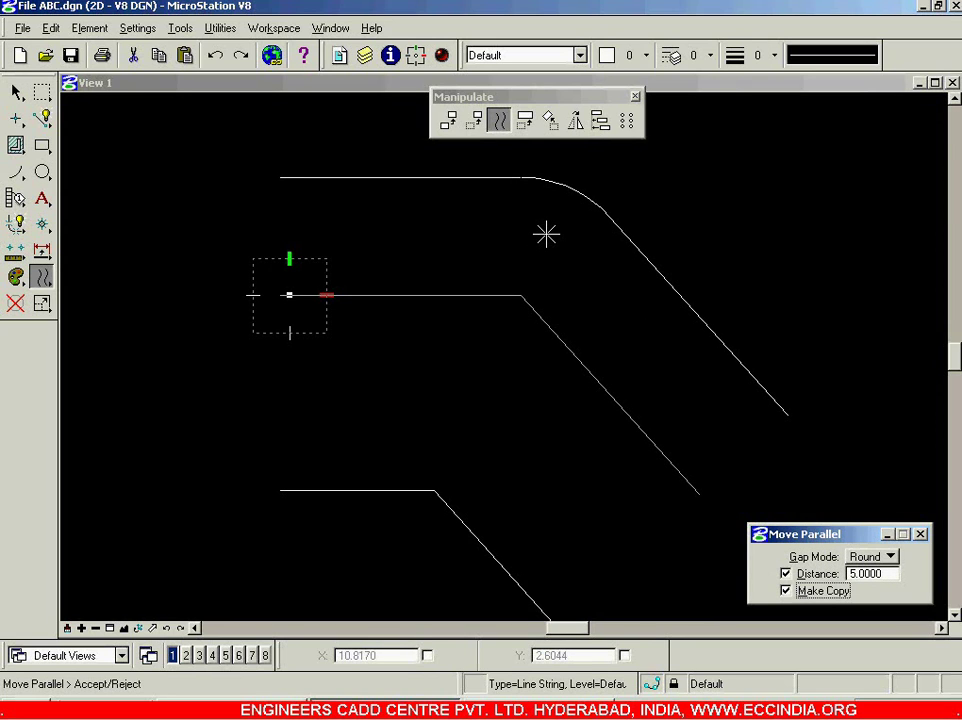
click(546, 234)
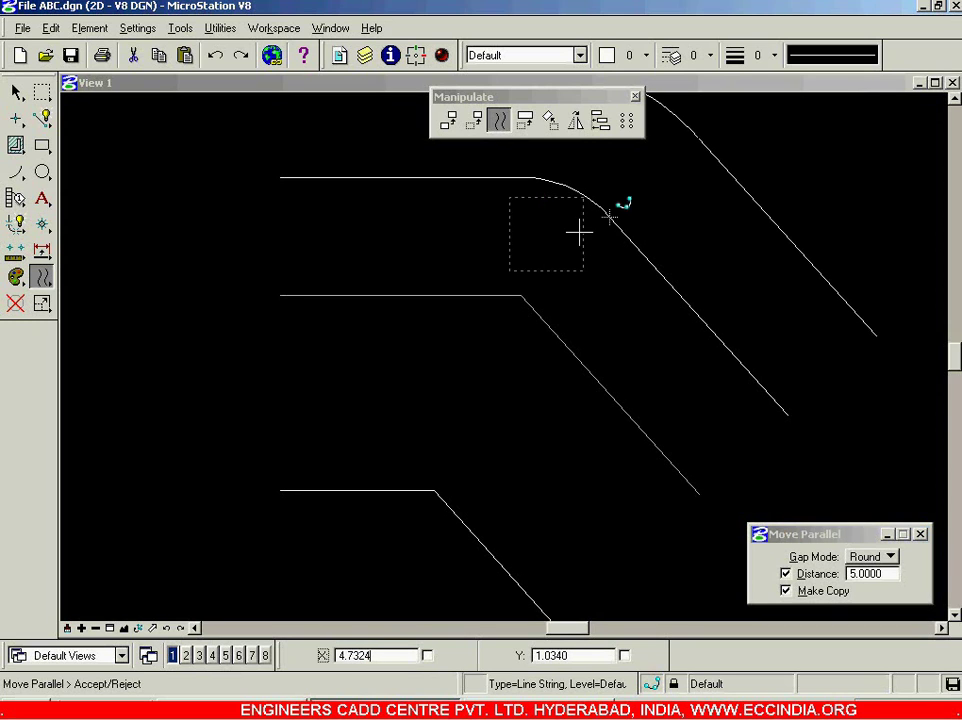
right_click(565, 265)
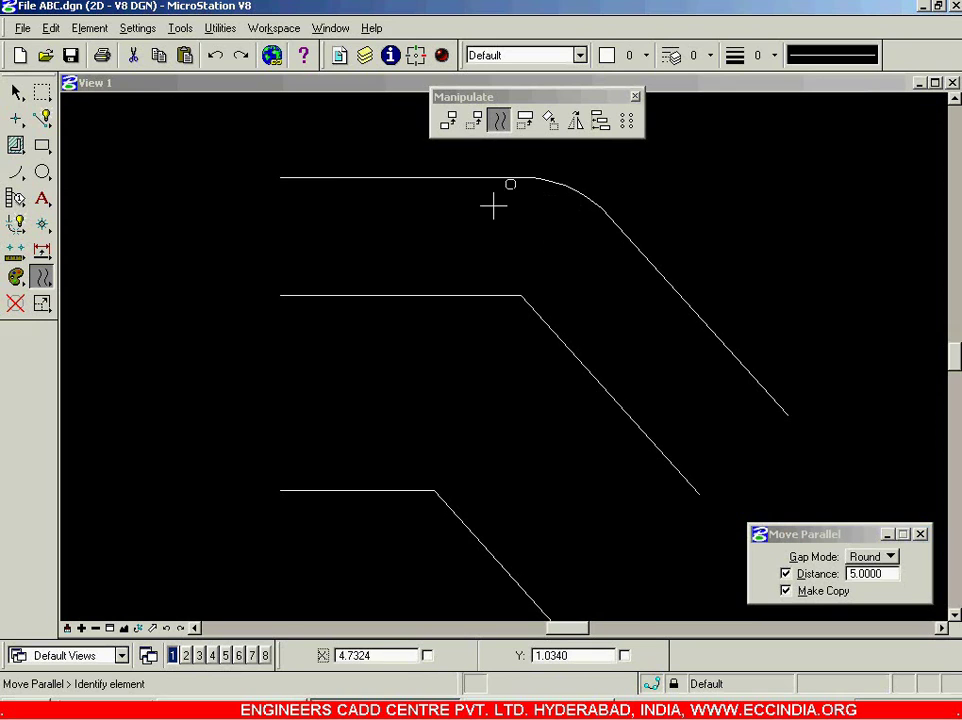
Identify the new rounded copy and change the offset distance to 2.5
click(319, 178)
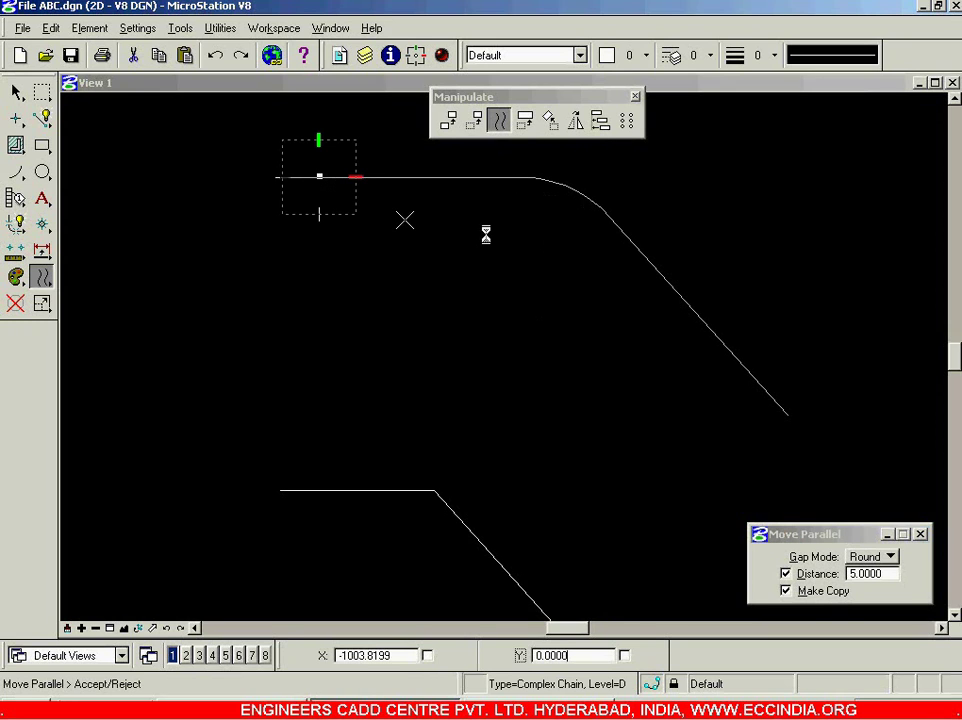
click(891, 577)
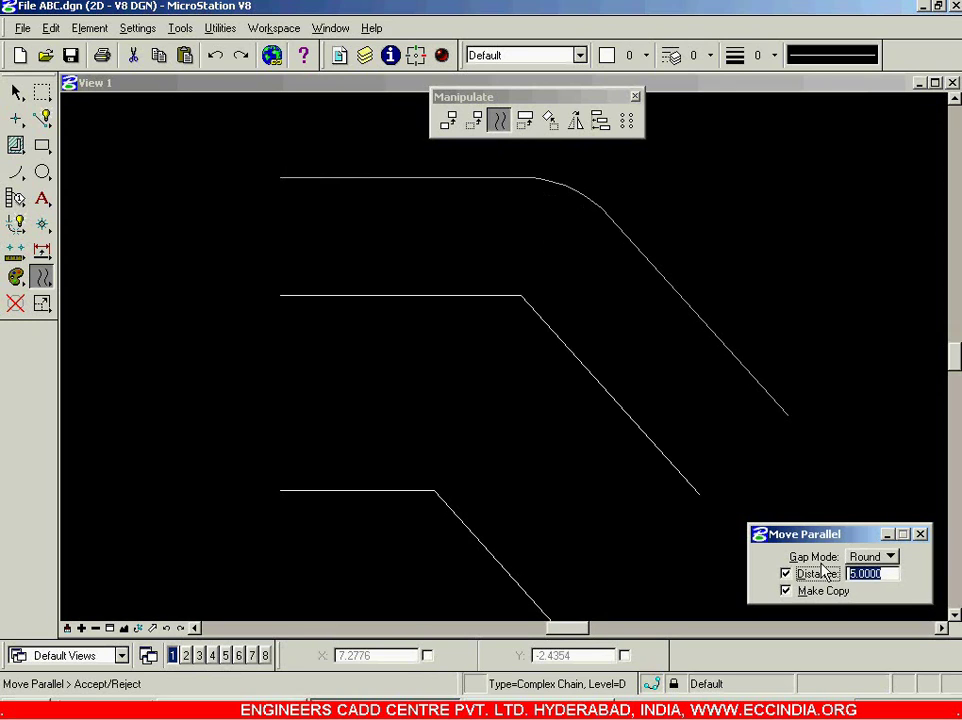
text(2.5)
key(Tab)
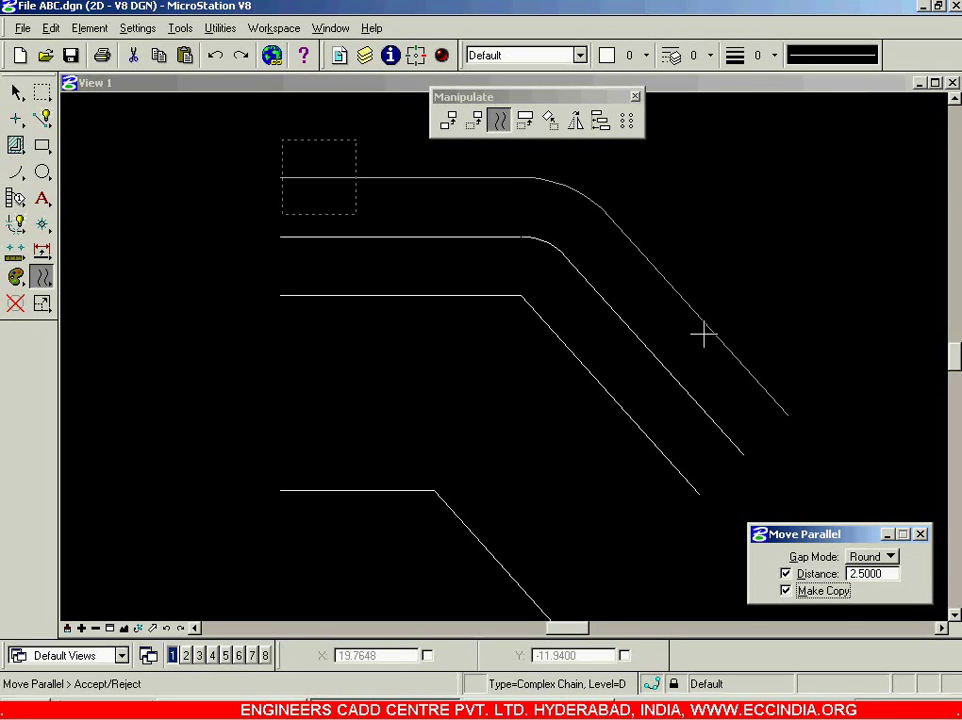
Place five more rounded copies at 2.5 spacing, forming a seven-line parallel stack
click(557, 257)
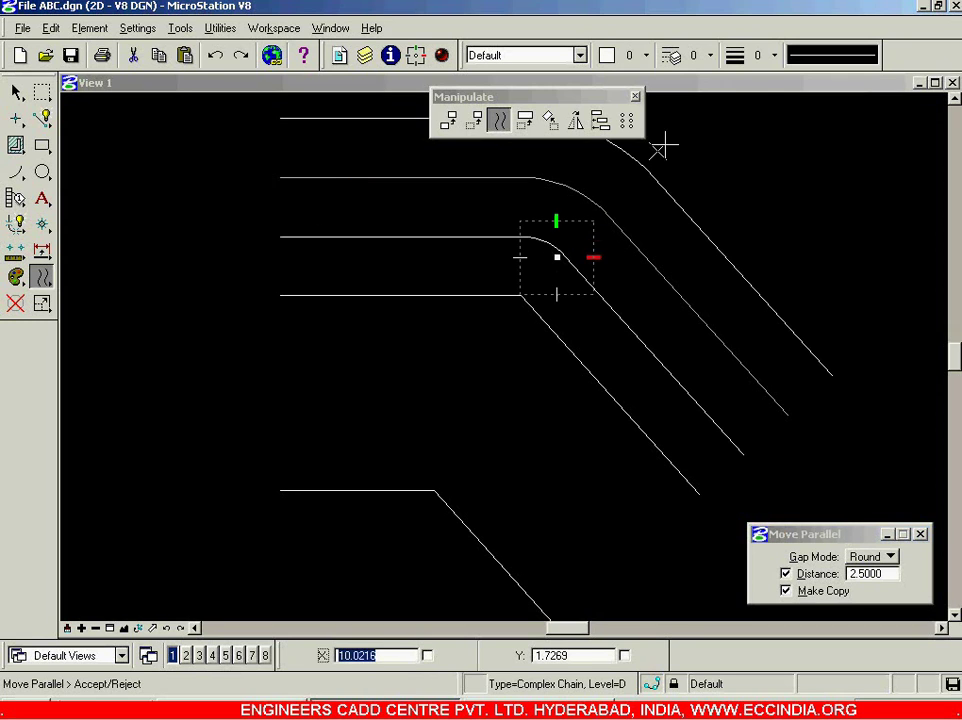
click(665, 146)
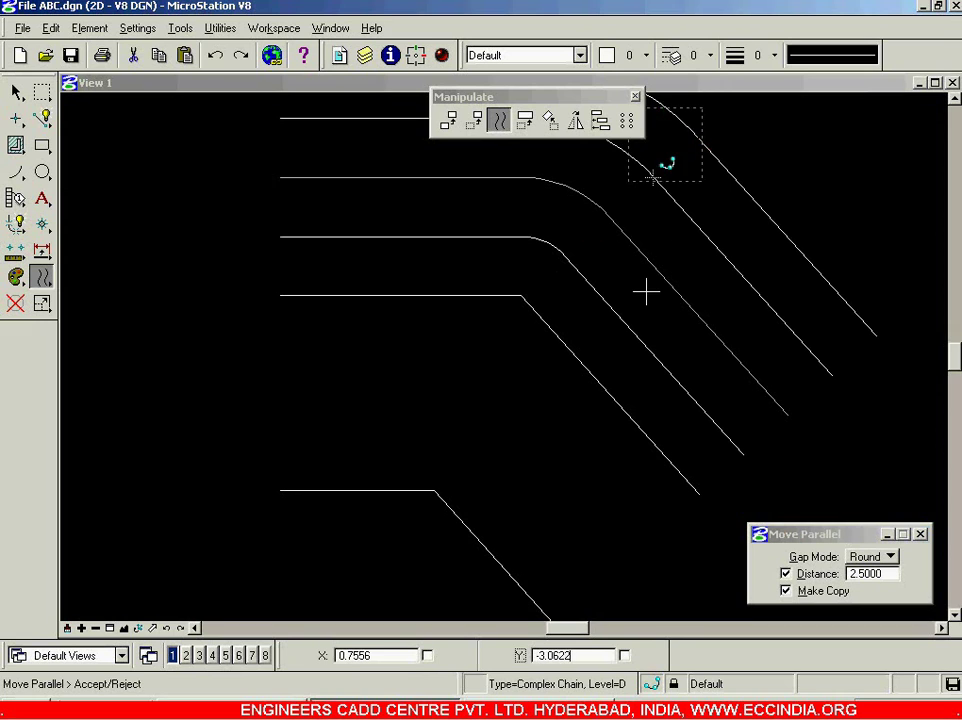
click(762, 166)
click(808, 133)
click(855, 120)
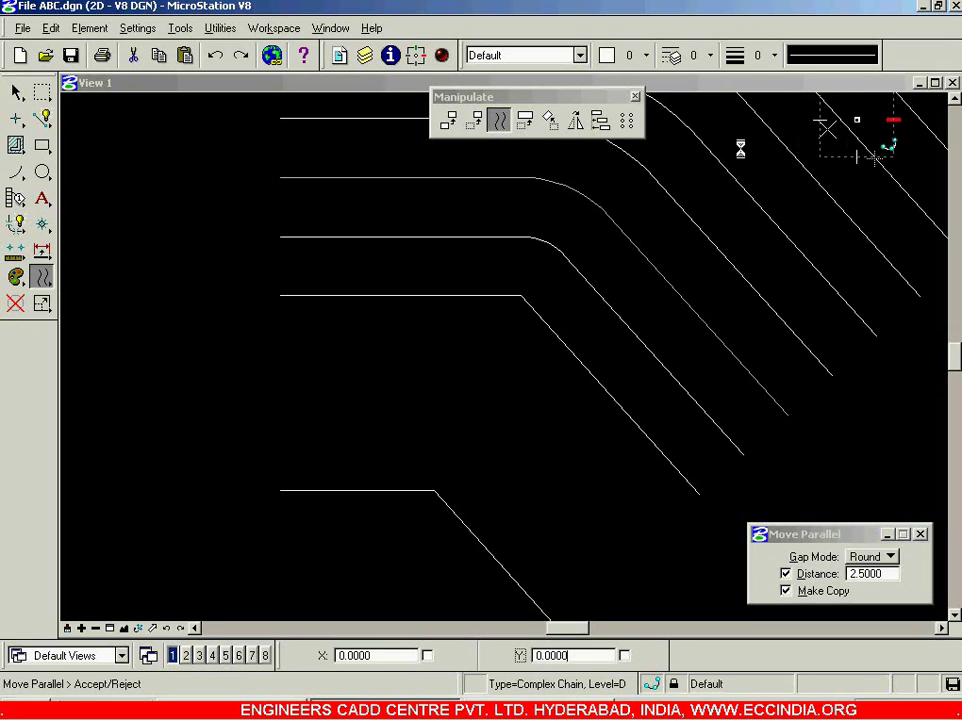
scroll(672, 210, down, 3)
scroll(470, 318, down, 2)
scroll(511, 240, up, 1)
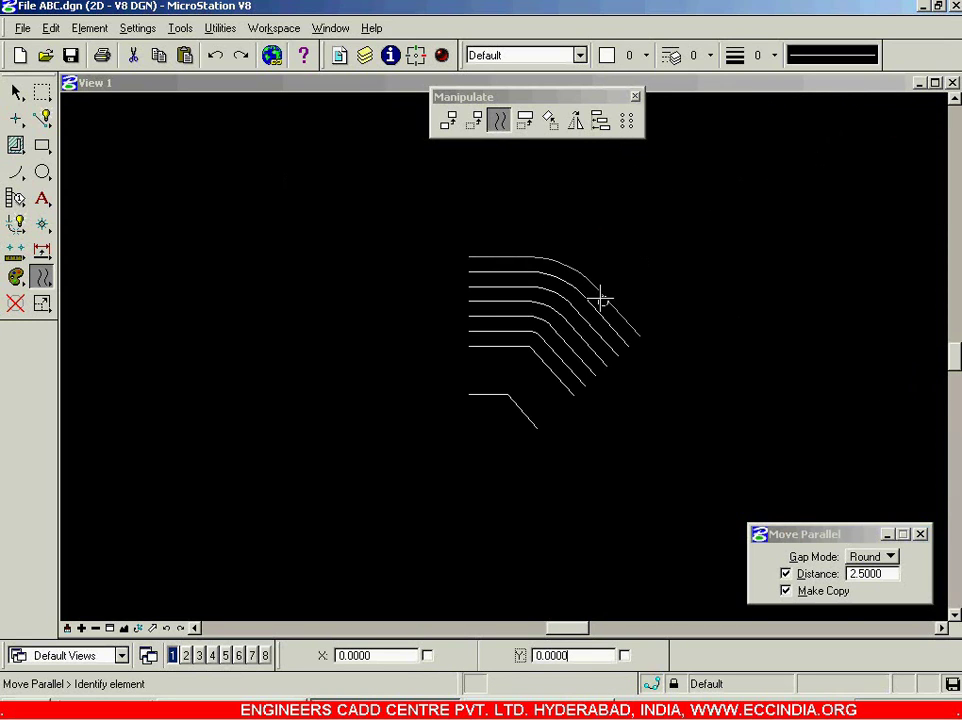
scroll(443, 262, up, 3)
scroll(470, 300, down, 2)
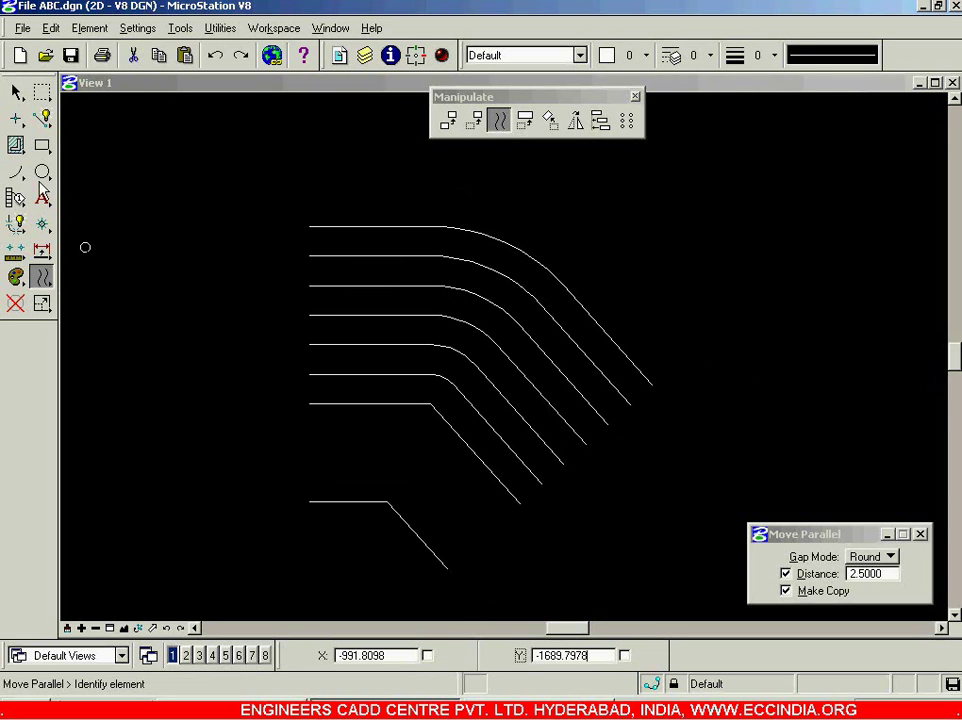
Restart Move Parallel and identify the pentagon as the element to offset
click(17, 92)
scroll(500, 372, down, 2)
scroll(503, 377, down, 2)
scroll(612, 466, down, 2)
scroll(788, 500, up, 2)
scroll(783, 501, up, 2)
scroll(715, 483, down, 2)
scroll(725, 478, up, 2)
click(500, 121)
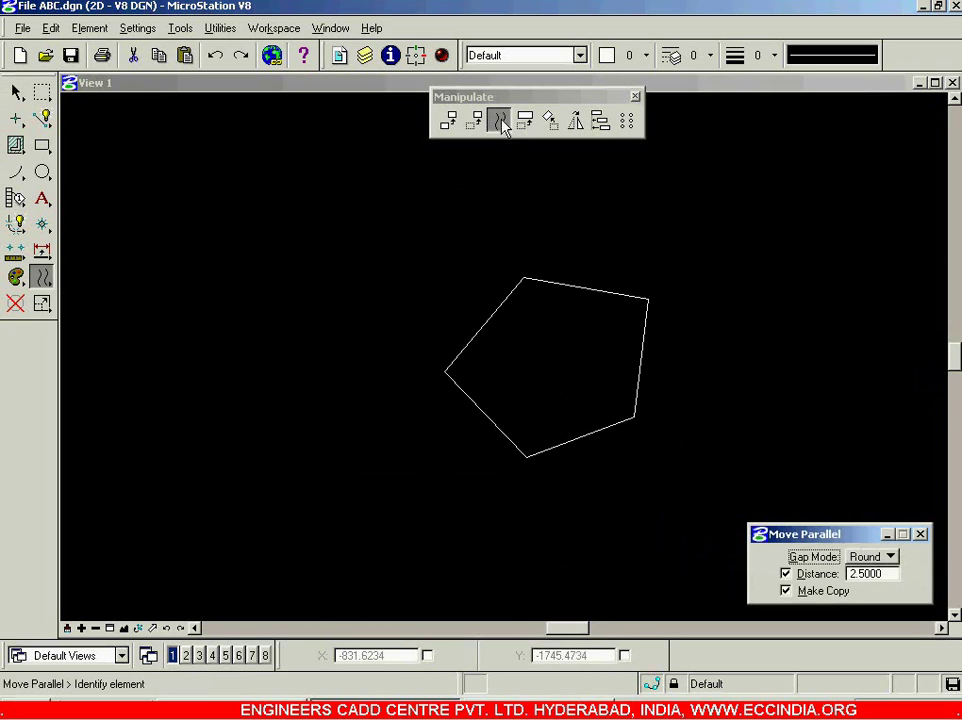
click(530, 277)
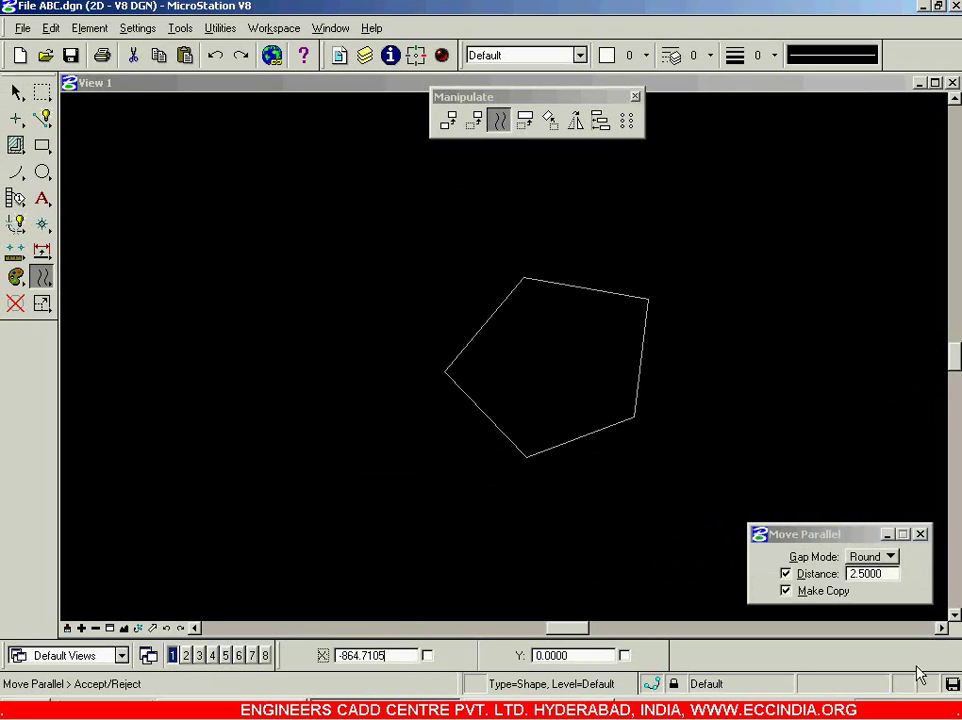
Set a fixed 10-unit offset distance and place a rounded outline around the pentagon
click(786, 575)
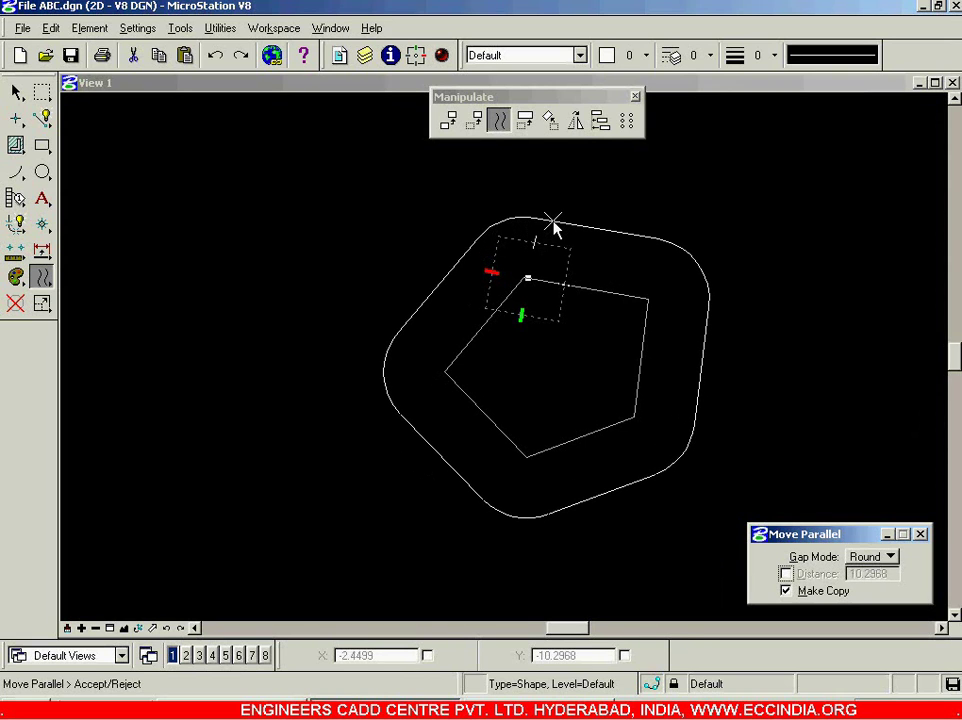
click(786, 574)
drag(892, 582, 845, 577)
text(10)
key(Return)
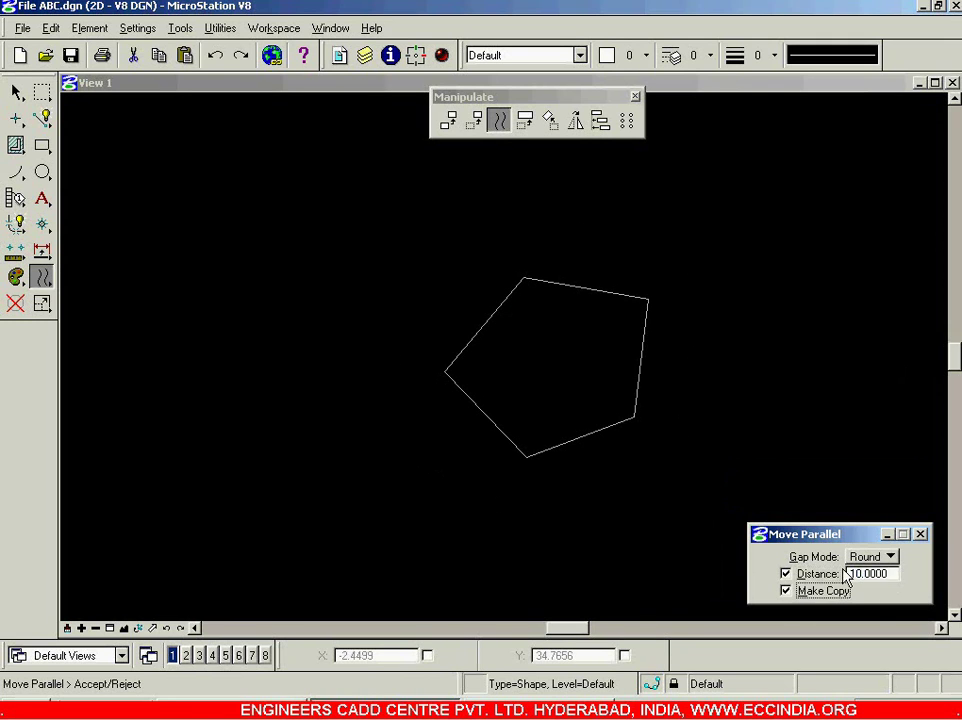
click(736, 440)
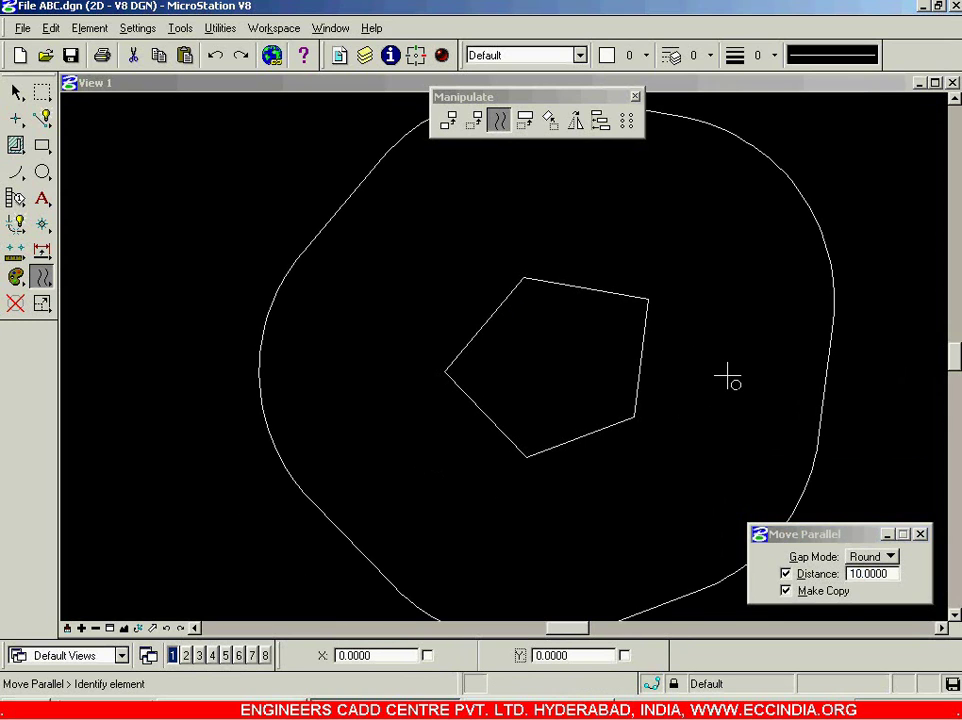
Delete the 10-unit offset outline, leaving only the pentagon
scroll(709, 283, down, 3)
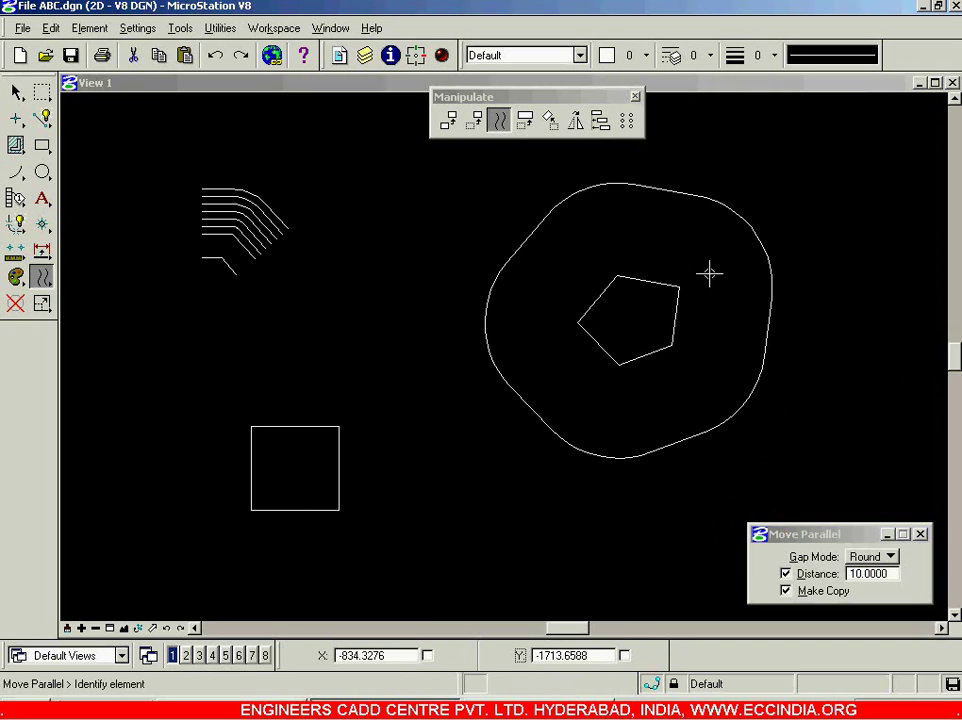
scroll(709, 273, up, 3)
scroll(709, 273, down, 3)
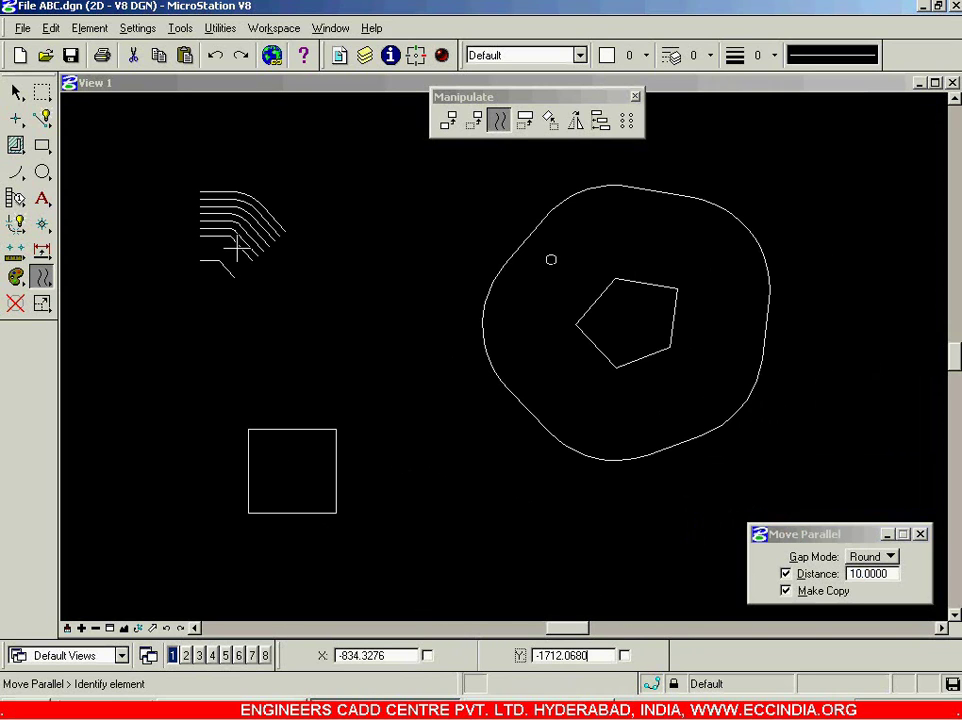
click(15, 303)
click(624, 460)
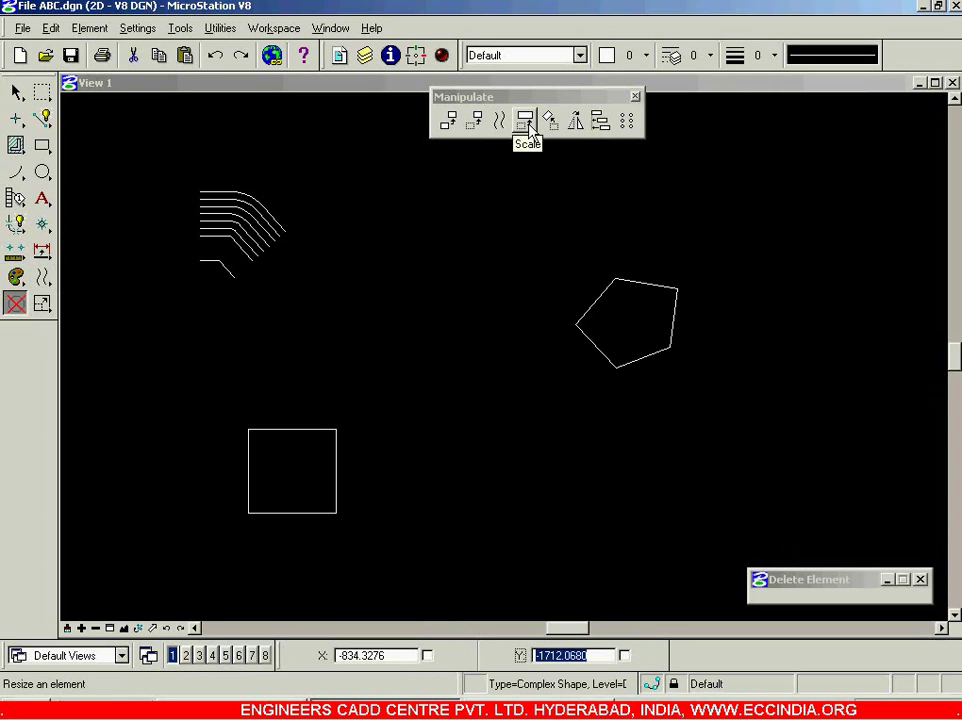
Move the settings box away from the pentagon and start the Scale tool
click(15, 91)
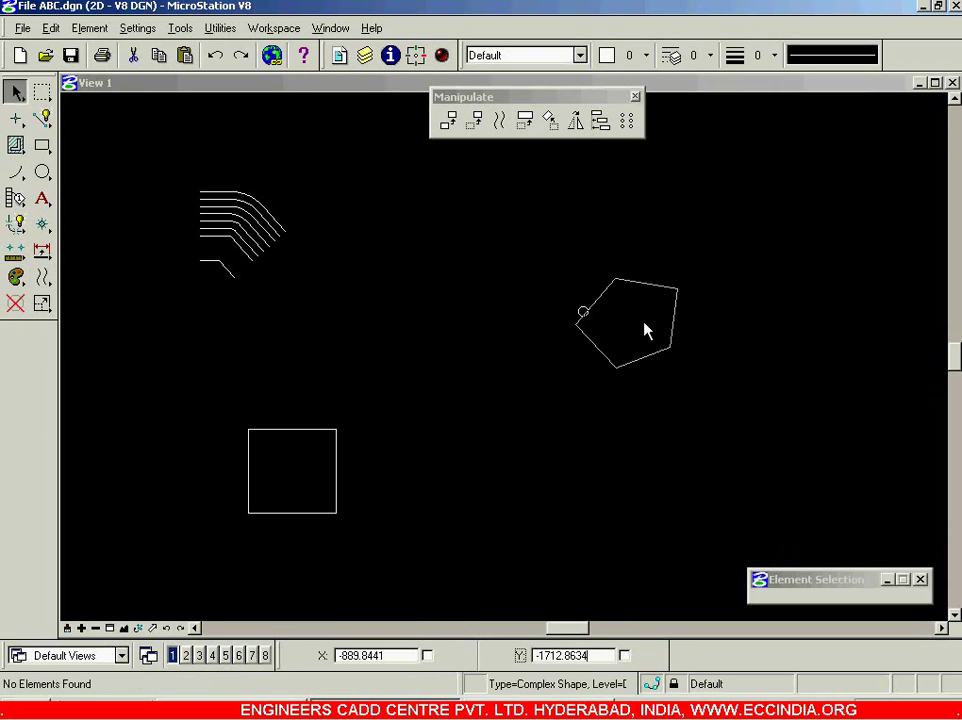
scroll(655, 270, up, 3)
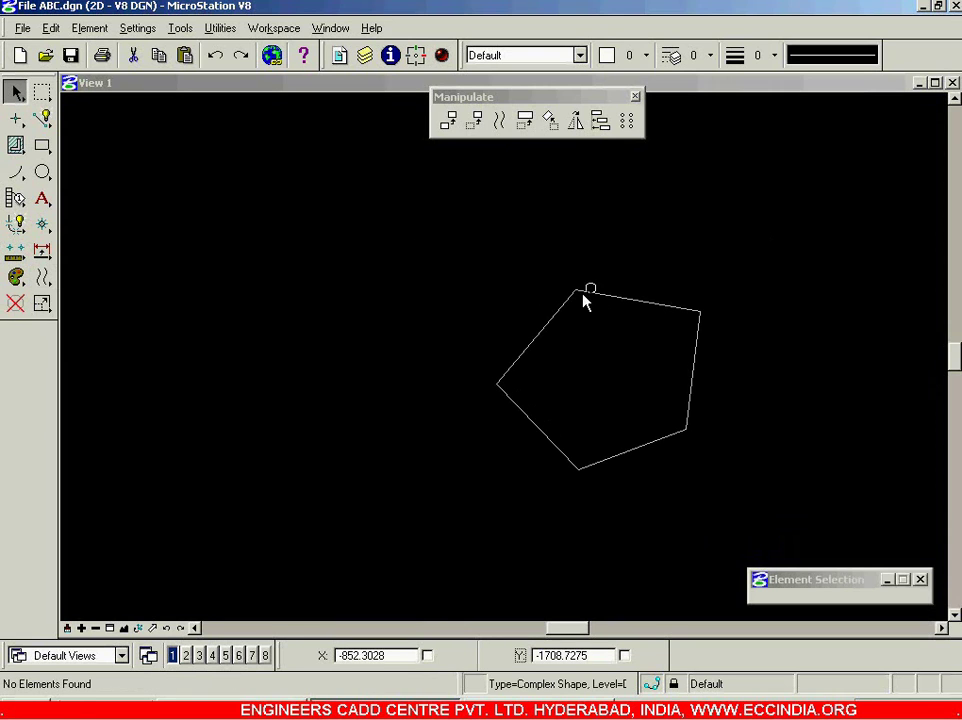
drag(584, 99, 457, 94)
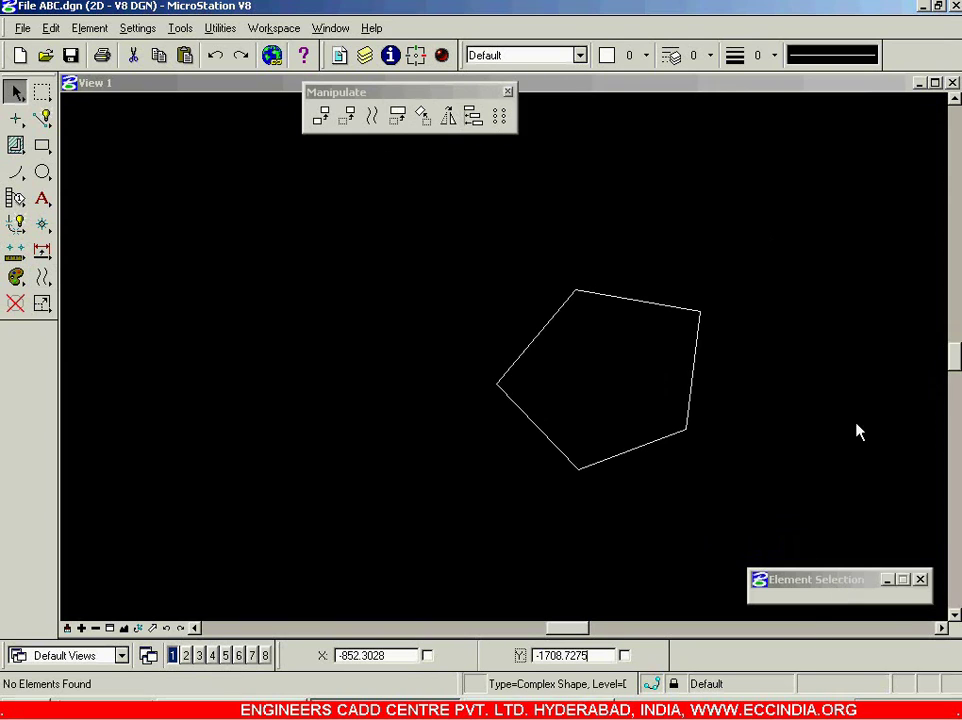
drag(815, 126, 812, 126)
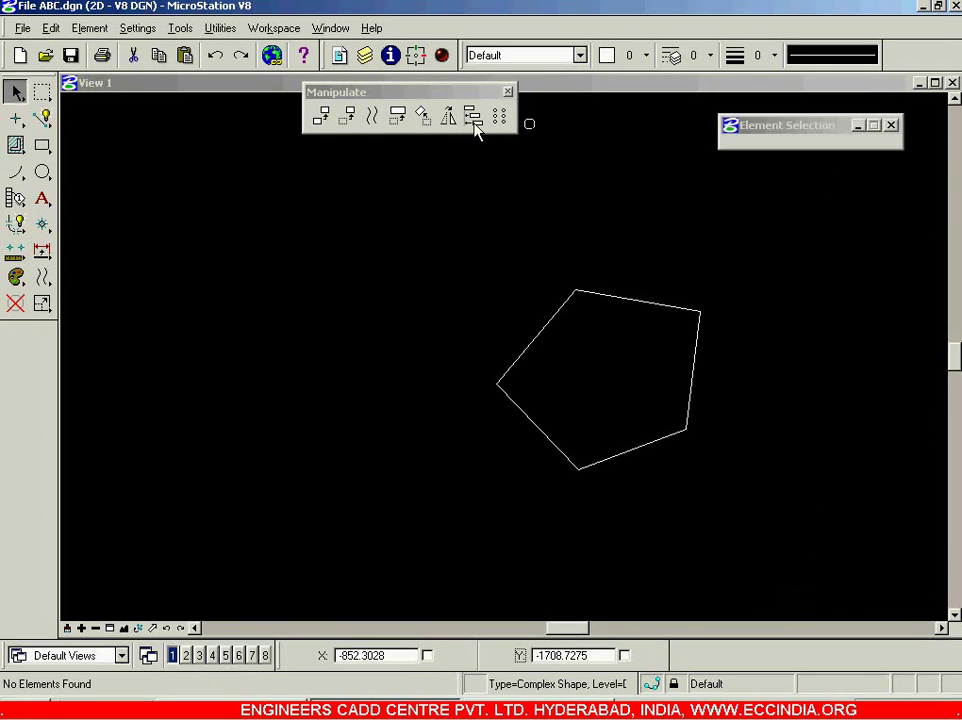
click(398, 117)
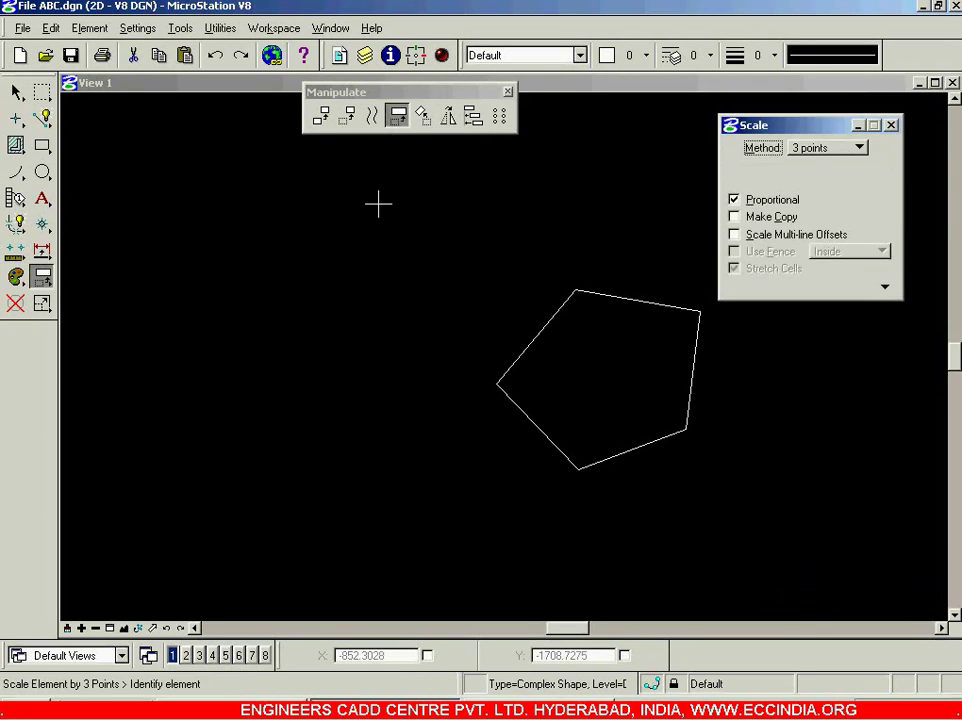
Switch Scale to the Active Scale method, unlock X/Y, and set X Scale 2 with Y at 3
click(840, 150)
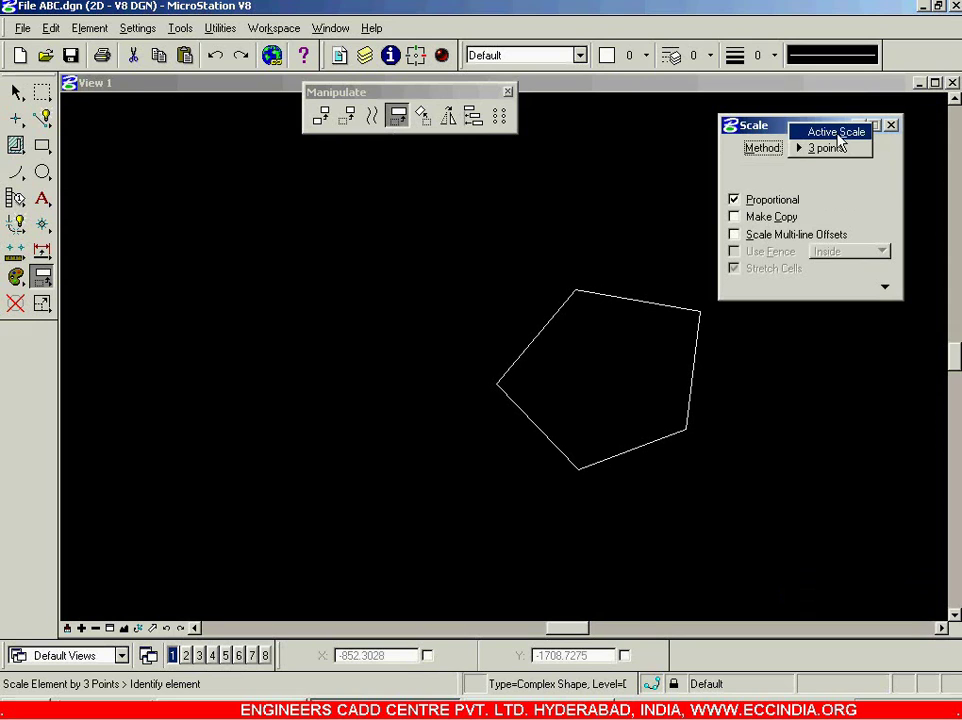
click(838, 134)
drag(838, 128, 870, 88)
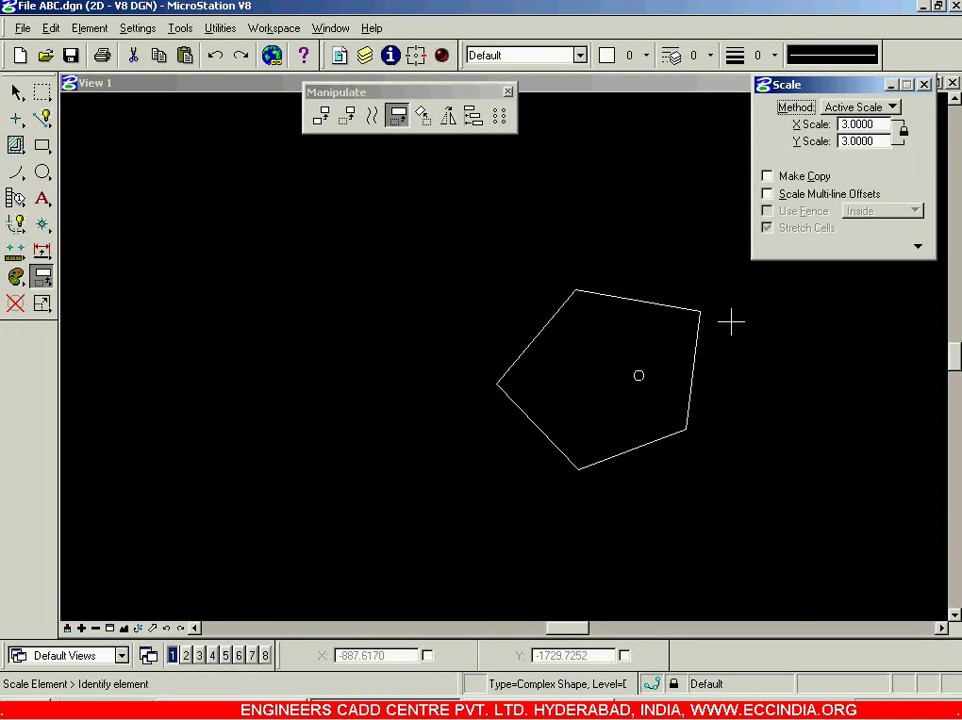
click(902, 132)
click(847, 127)
text(2)
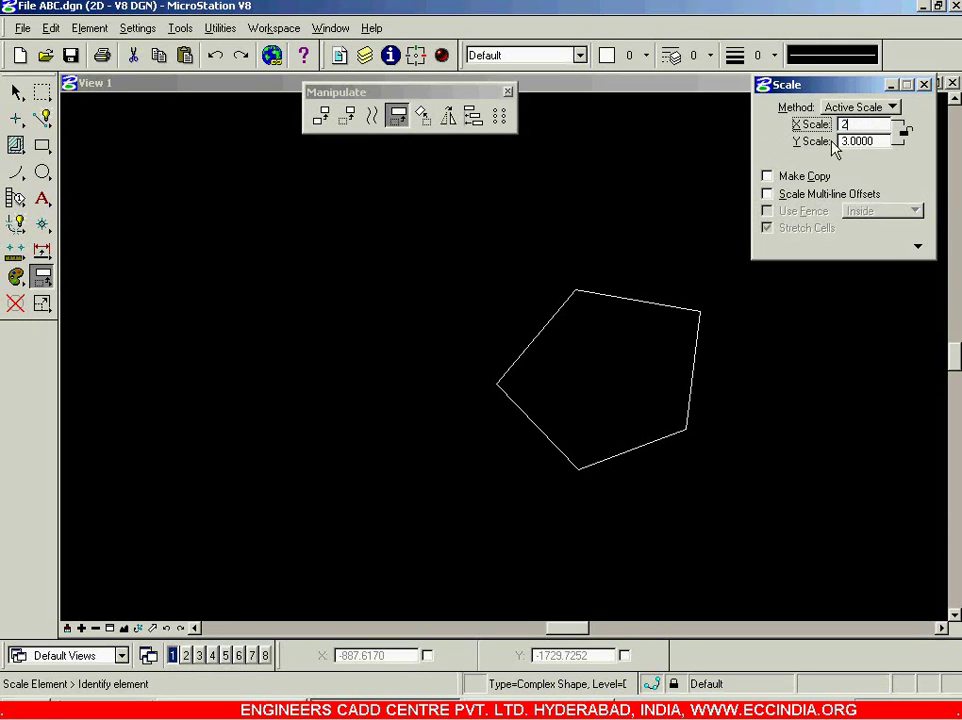
key(Tab)
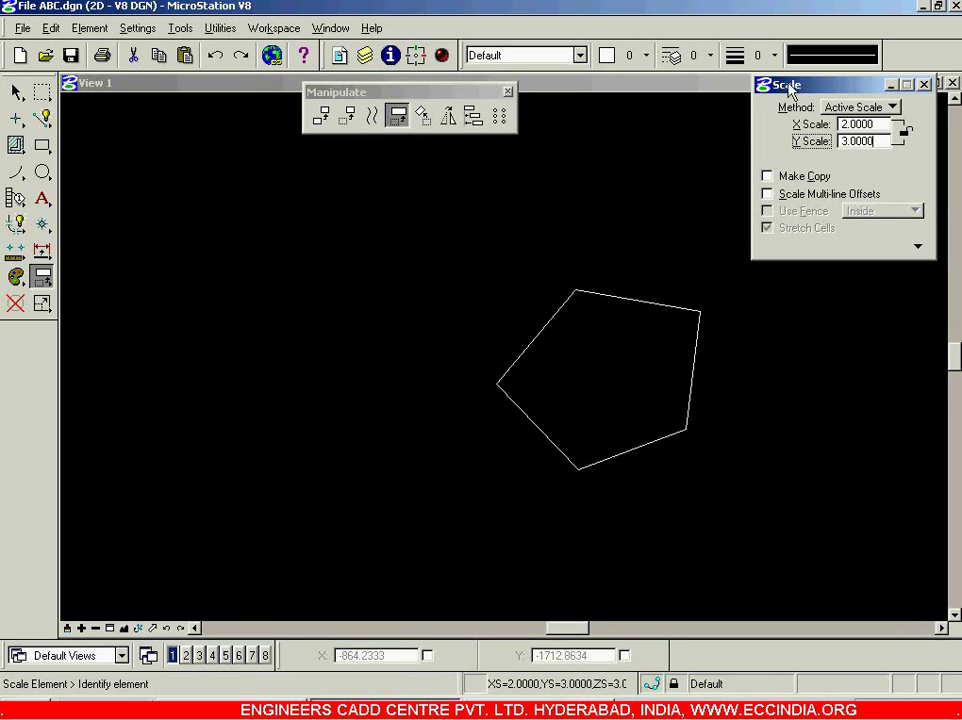
Place a copy of the pentagon scaled 2× in X and 3× in Y about its top vertex, keeping the original
drag(831, 90, 825, 71)
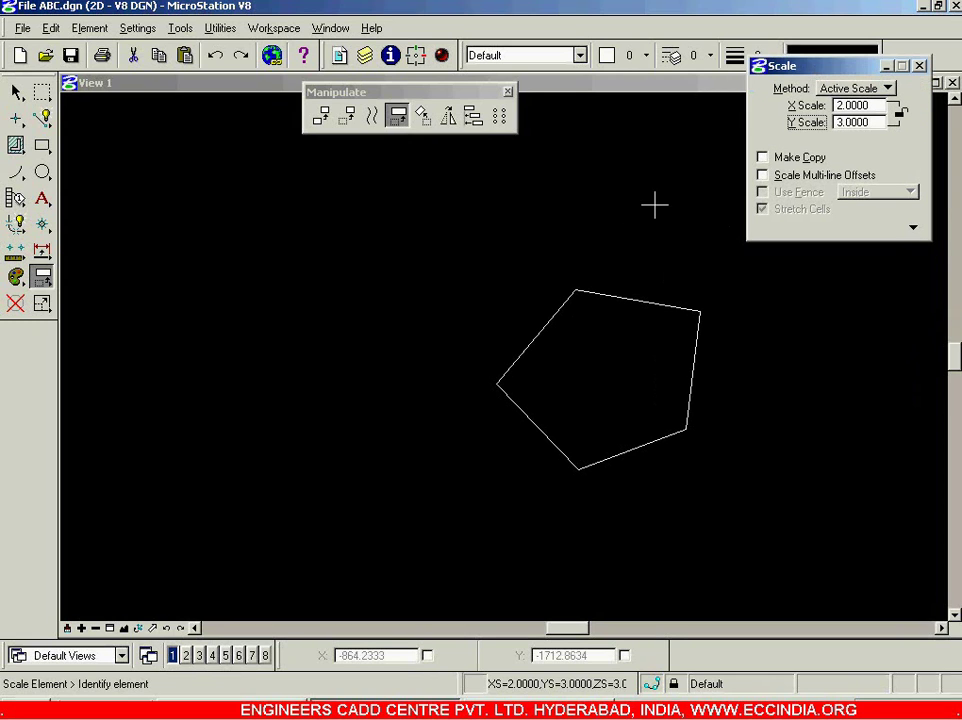
click(790, 160)
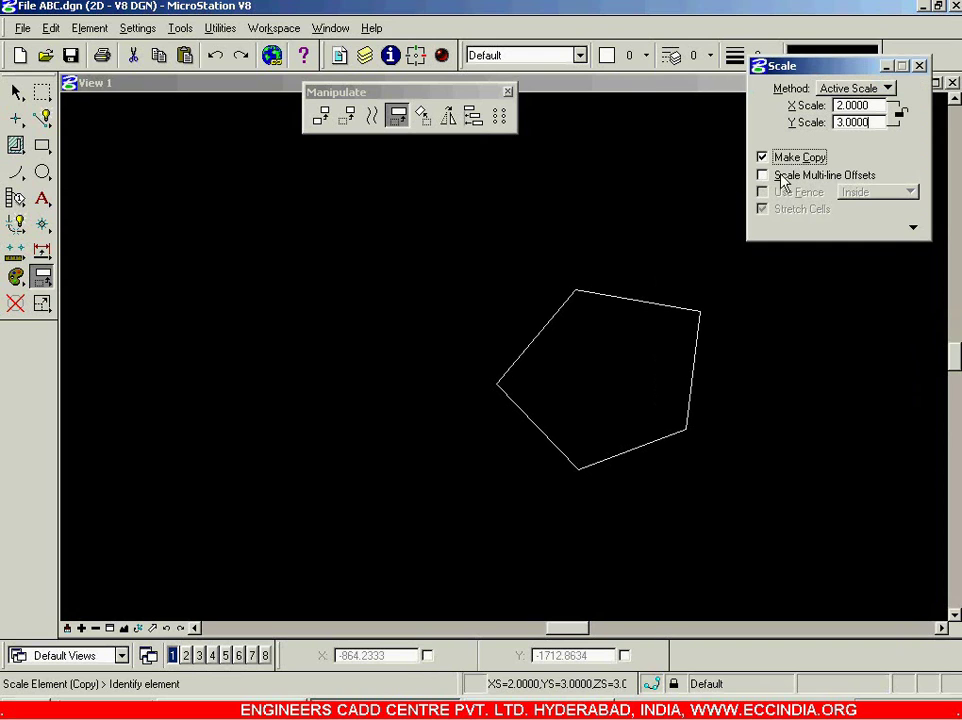
click(575, 291)
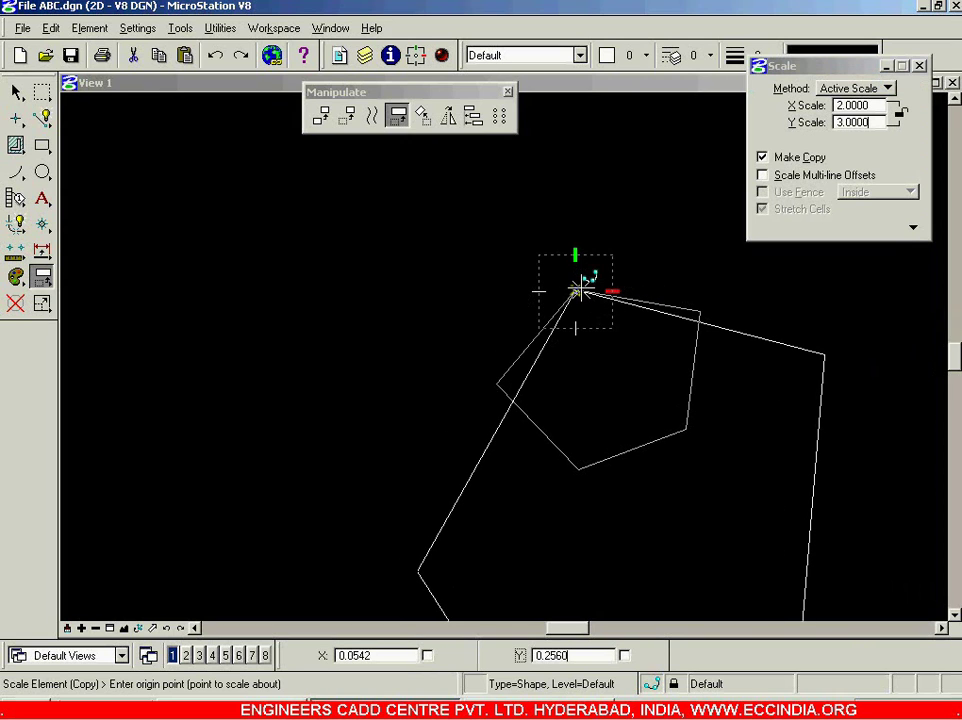
scroll(578, 290, down, 6)
scroll(579, 290, up, 3)
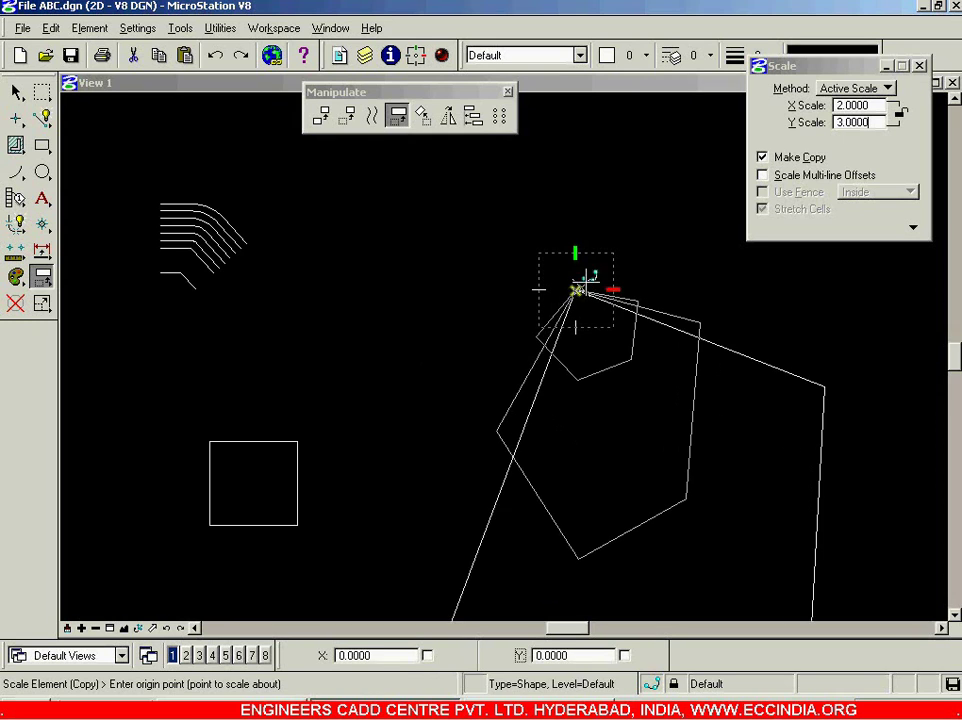
click(577, 291)
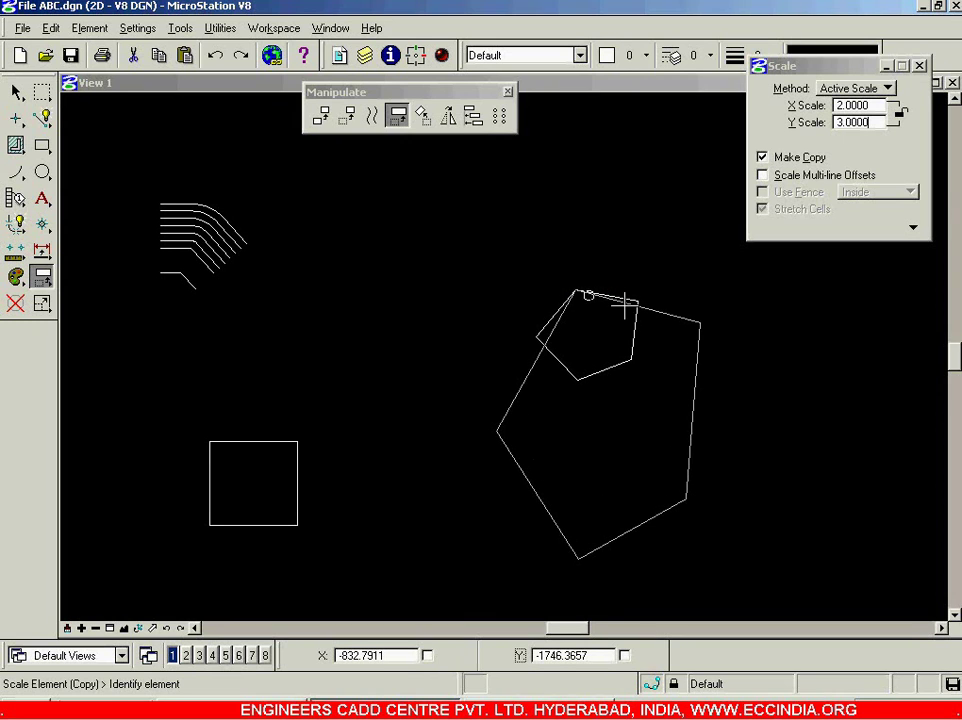
click(15, 303)
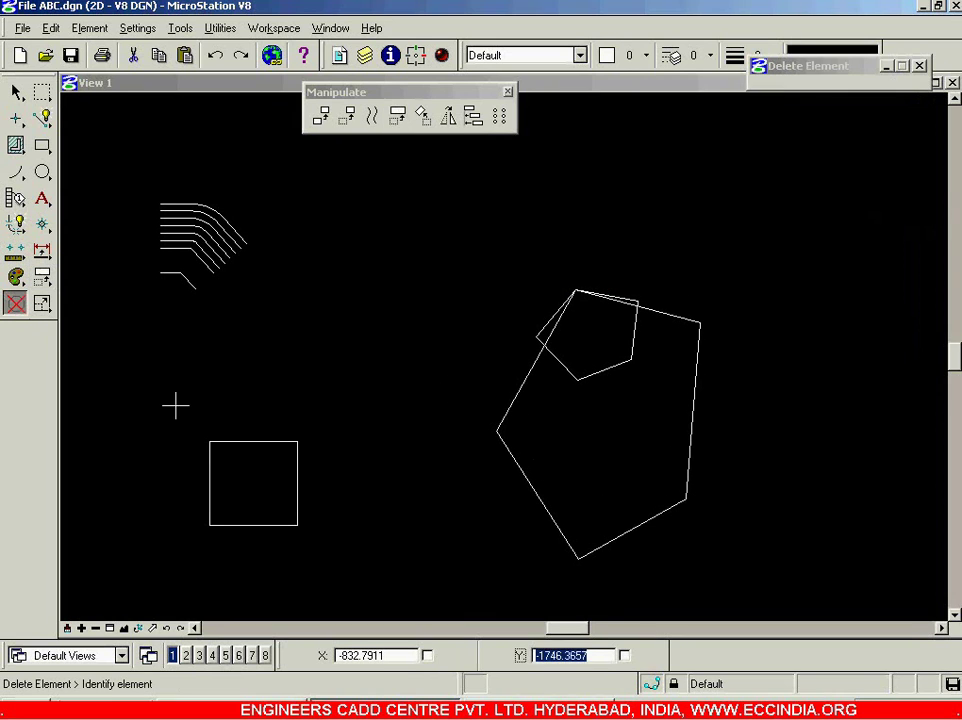
Delete the stretched pentagon copy and reset Scale to a uniform 3.0000 in X and Y
click(532, 492)
click(505, 290)
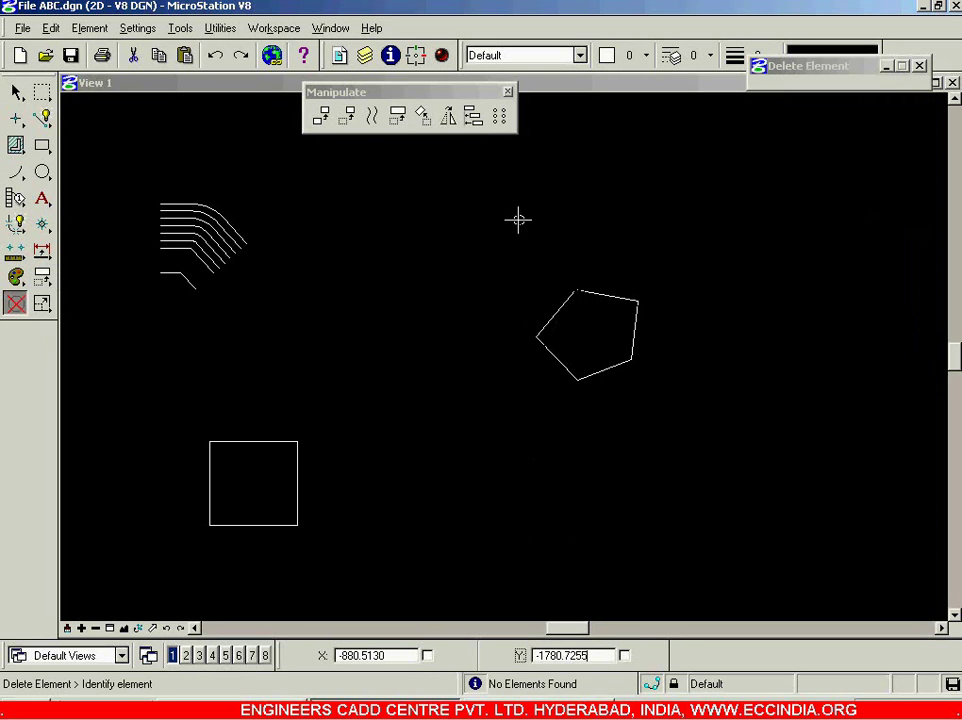
click(397, 118)
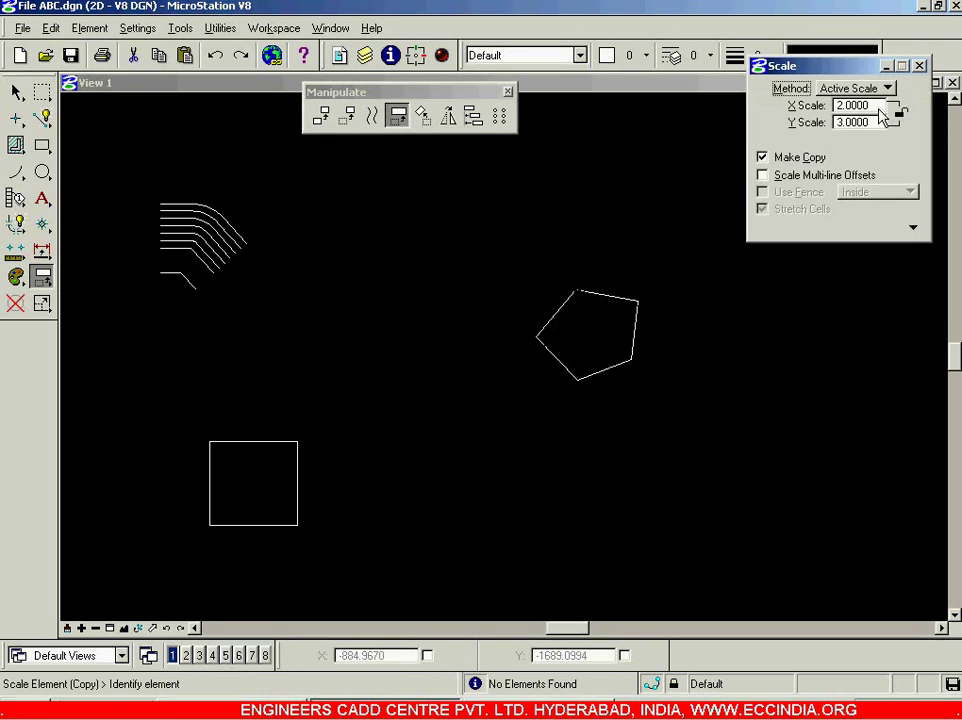
key(Tab)
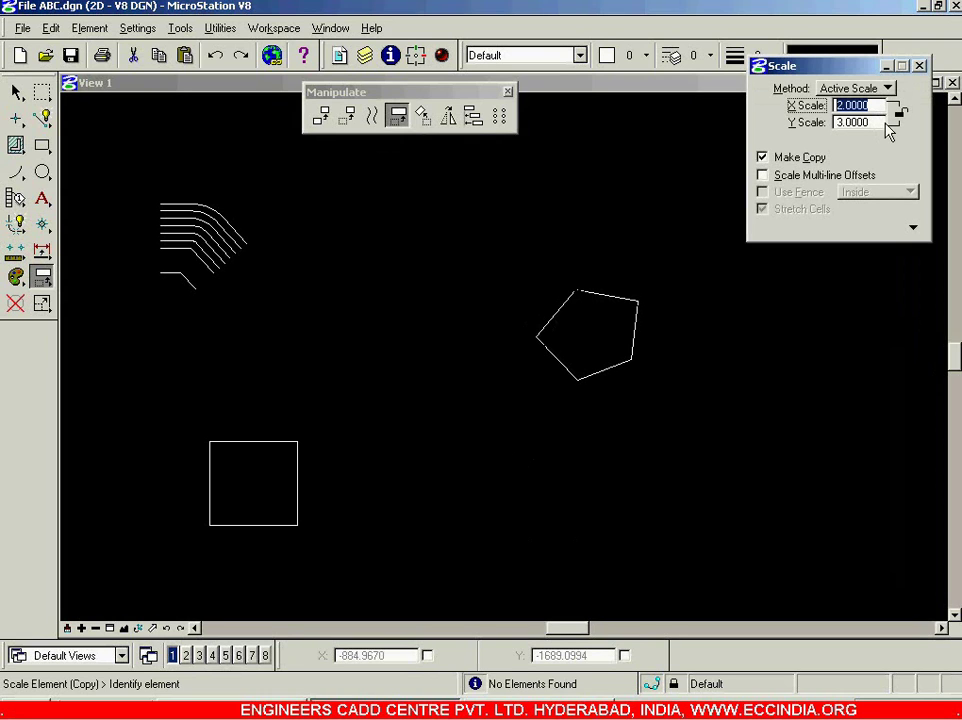
key(Tab)
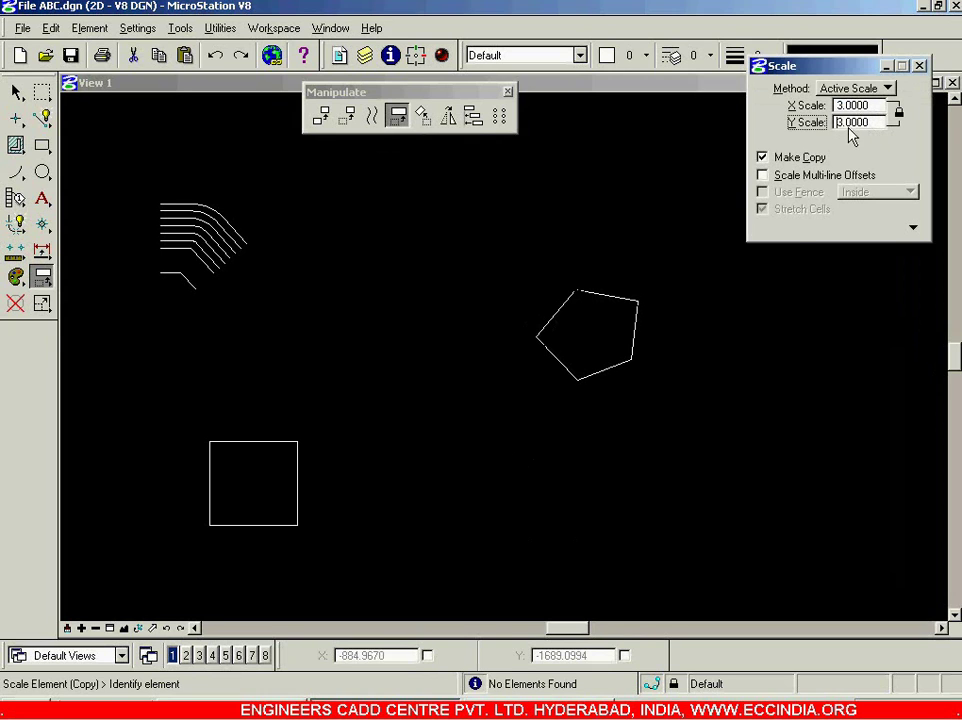
Place two successive 3× copies of the pentagon, nested outward from its left vertex
click(576, 377)
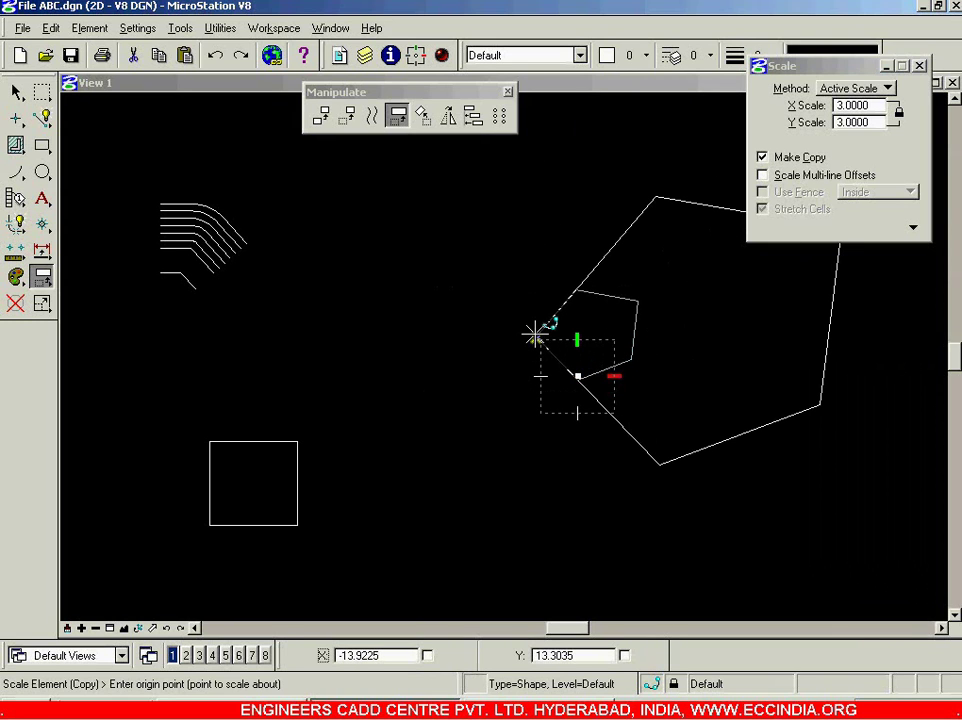
click(535, 333)
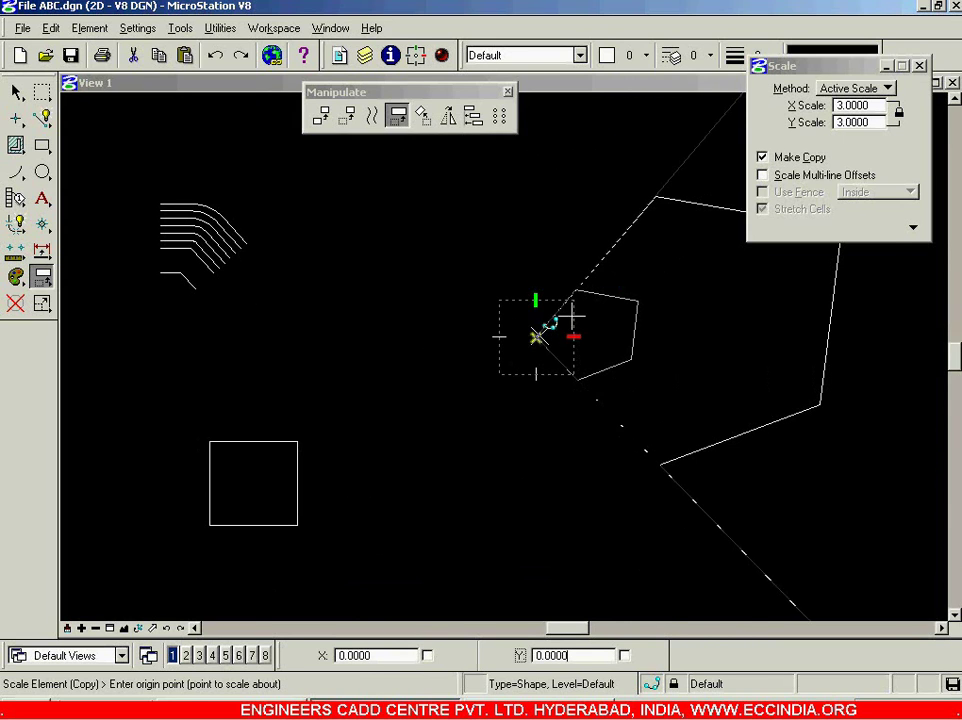
scroll(570, 315, down, 6)
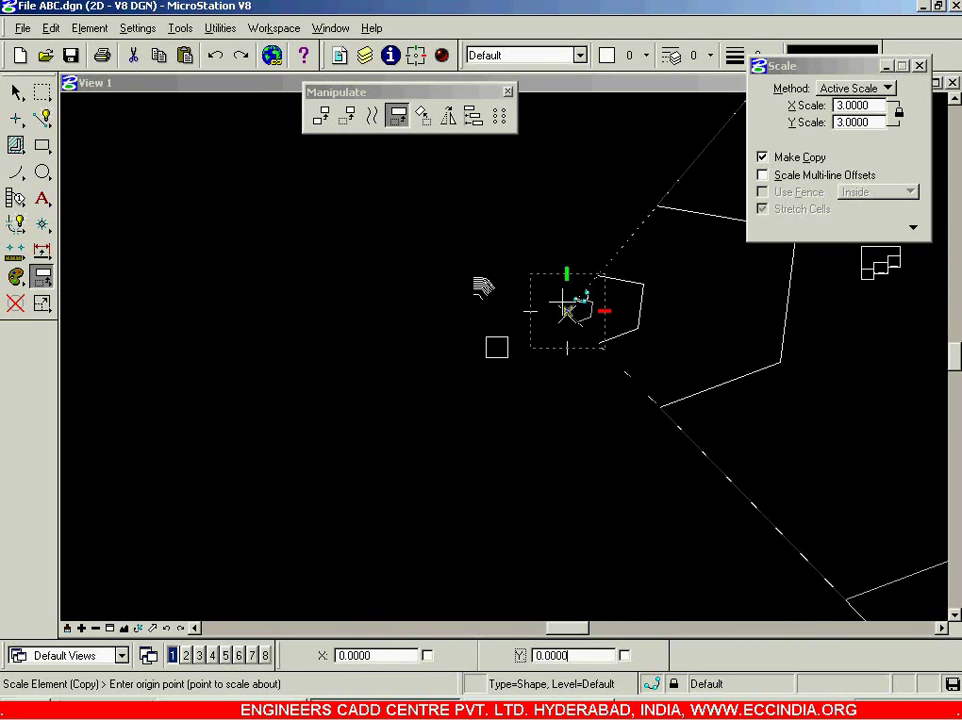
click(559, 235)
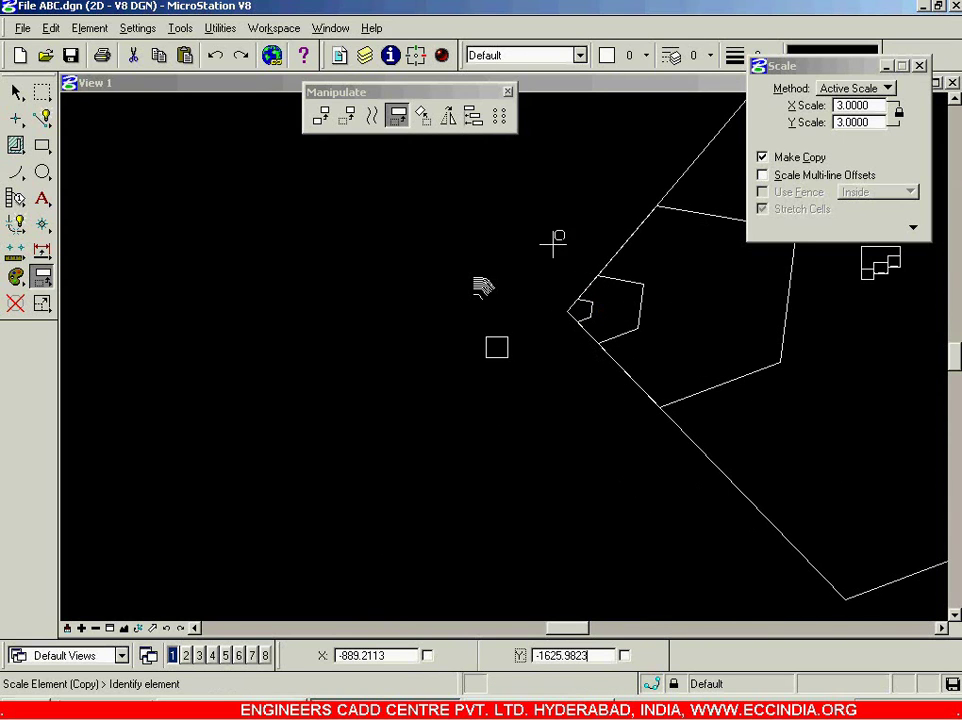
scroll(444, 228, down, 2)
scroll(459, 224, up, 3)
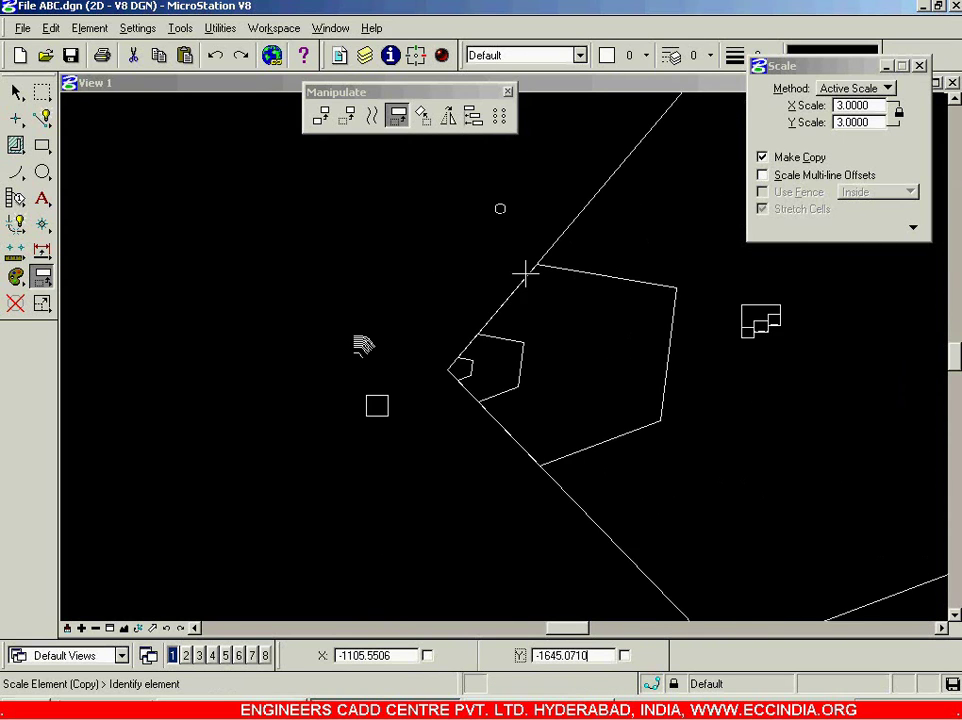
scroll(438, 425, down, 2)
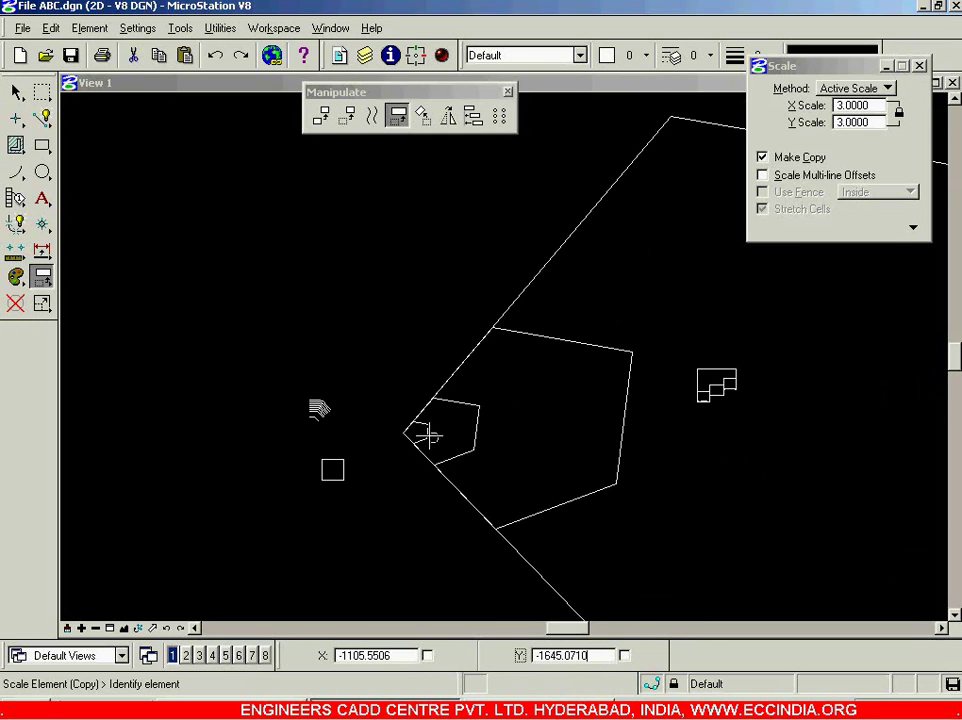
scroll(410, 436, up, 3)
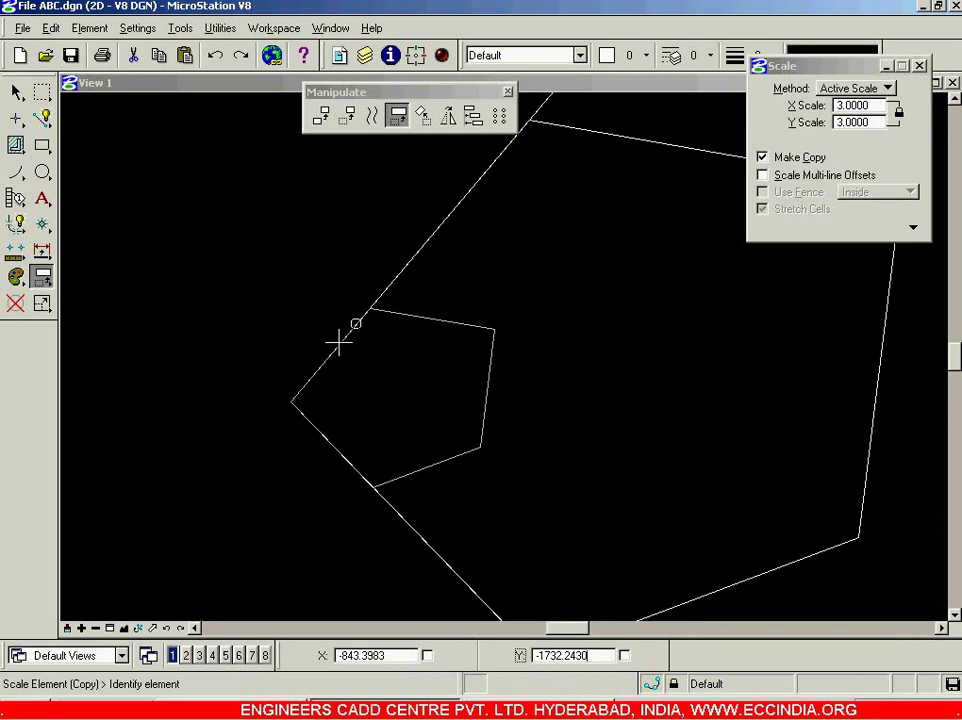
scroll(463, 461, down, 2)
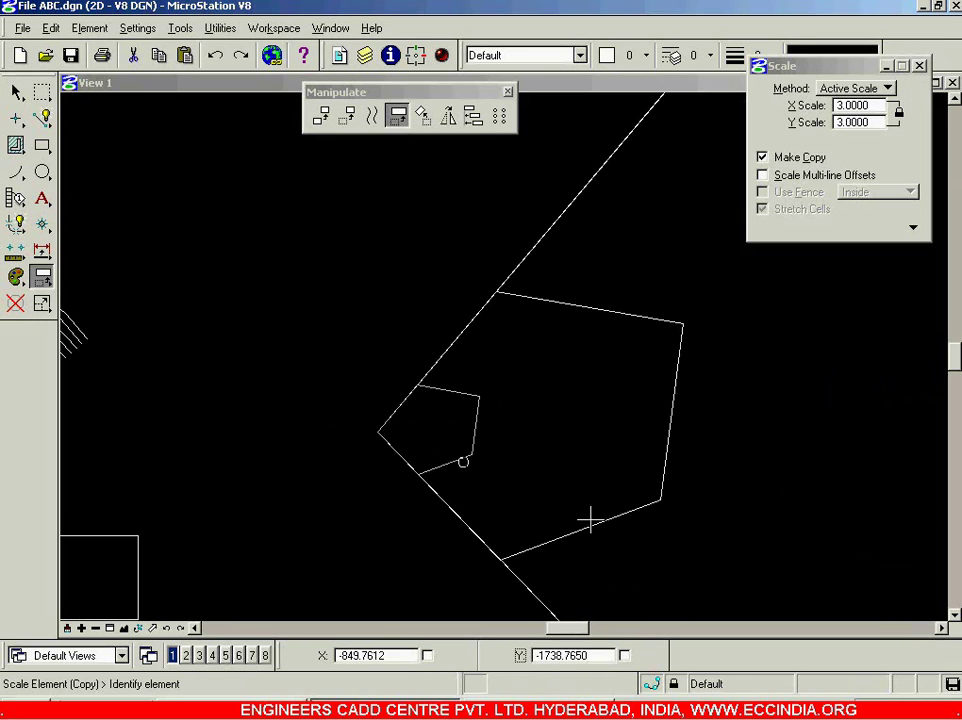
scroll(609, 517, down, 2)
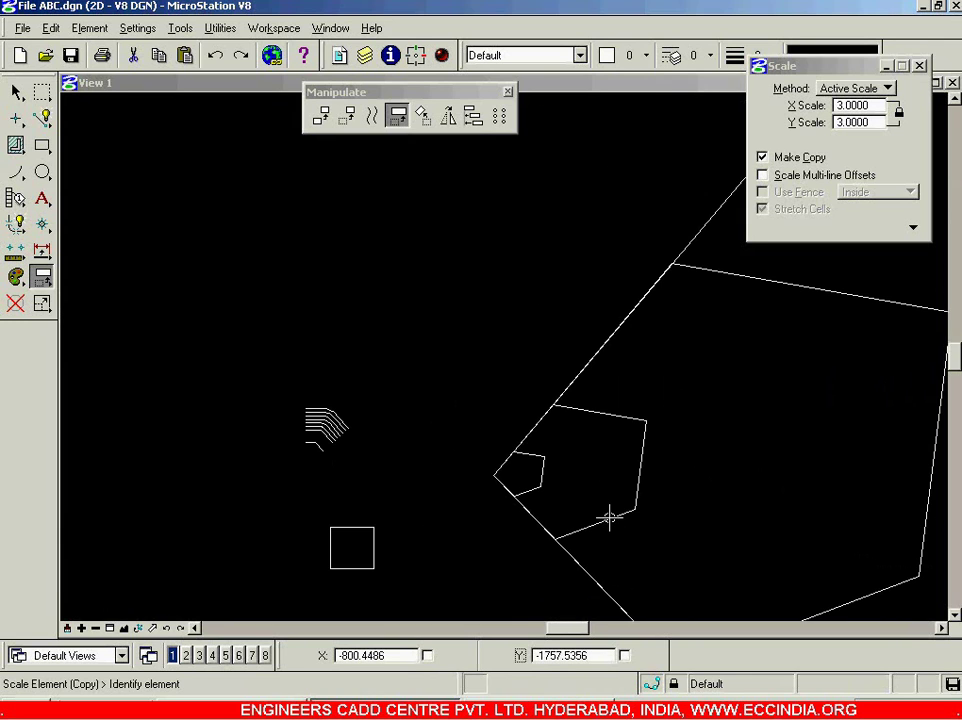
scroll(609, 523, down, 2)
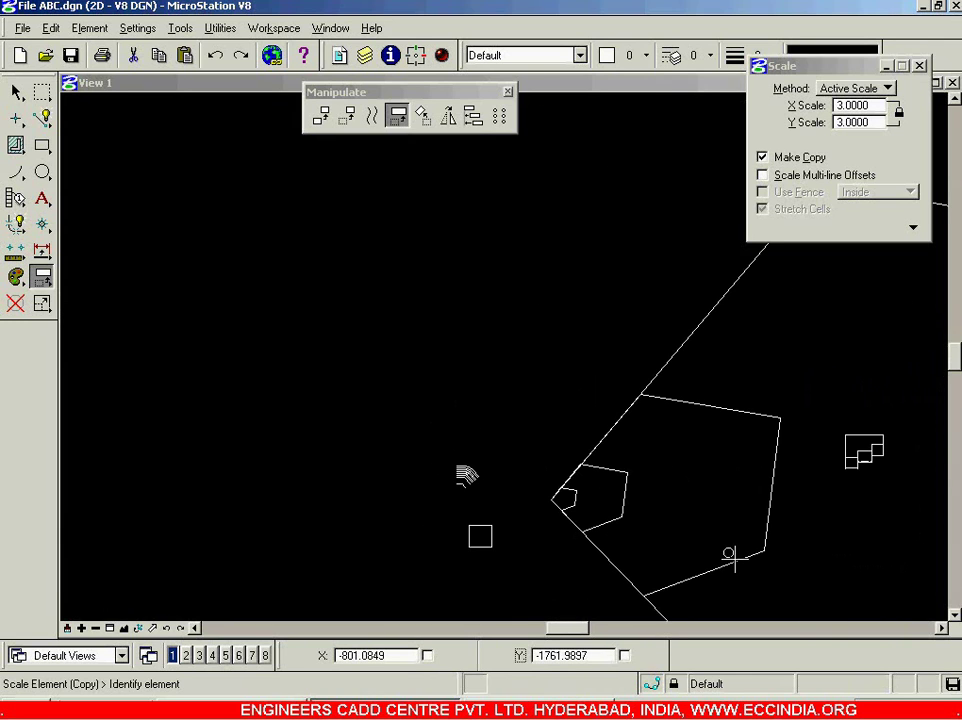
scroll(737, 562, down, 6)
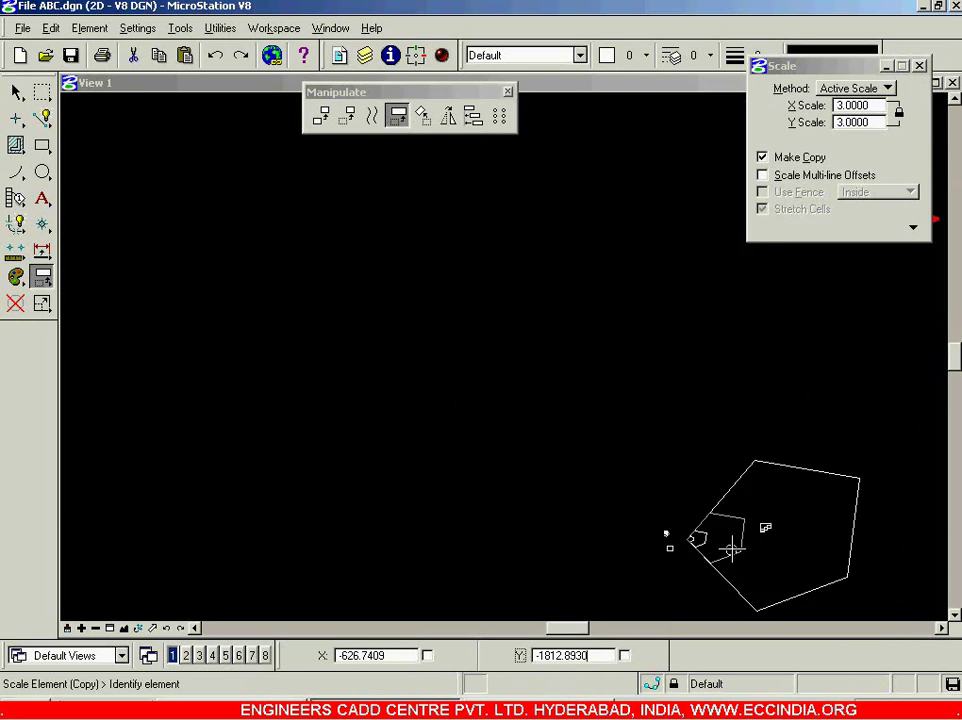
scroll(762, 575, up, 4)
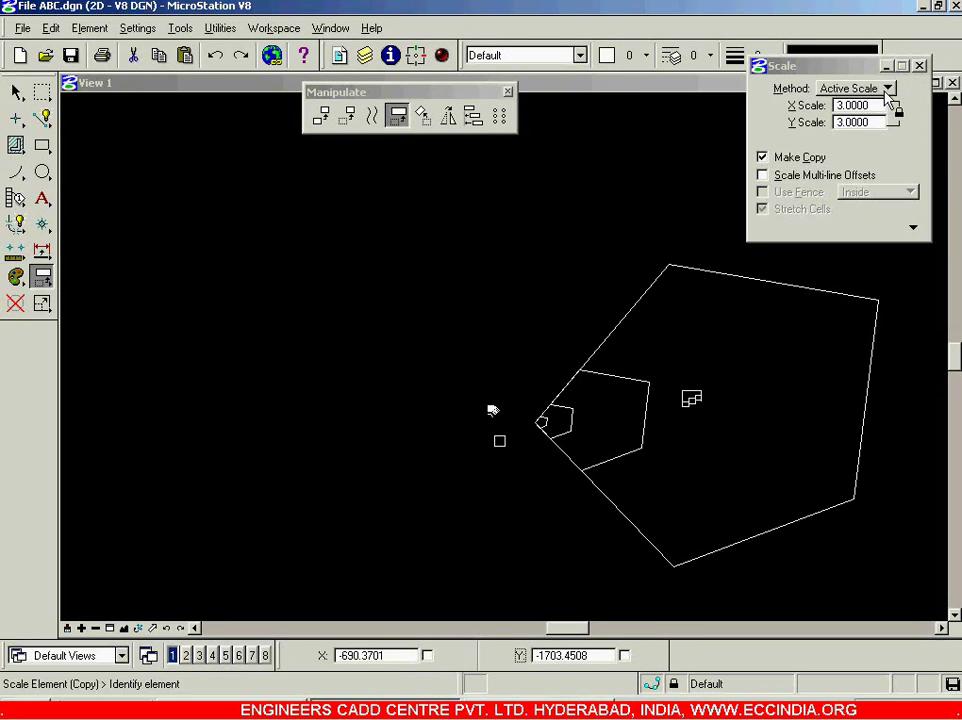
Undo the enlarged pentagon copies and return to Scale with Make Copy at Active Scale 3
click(15, 303)
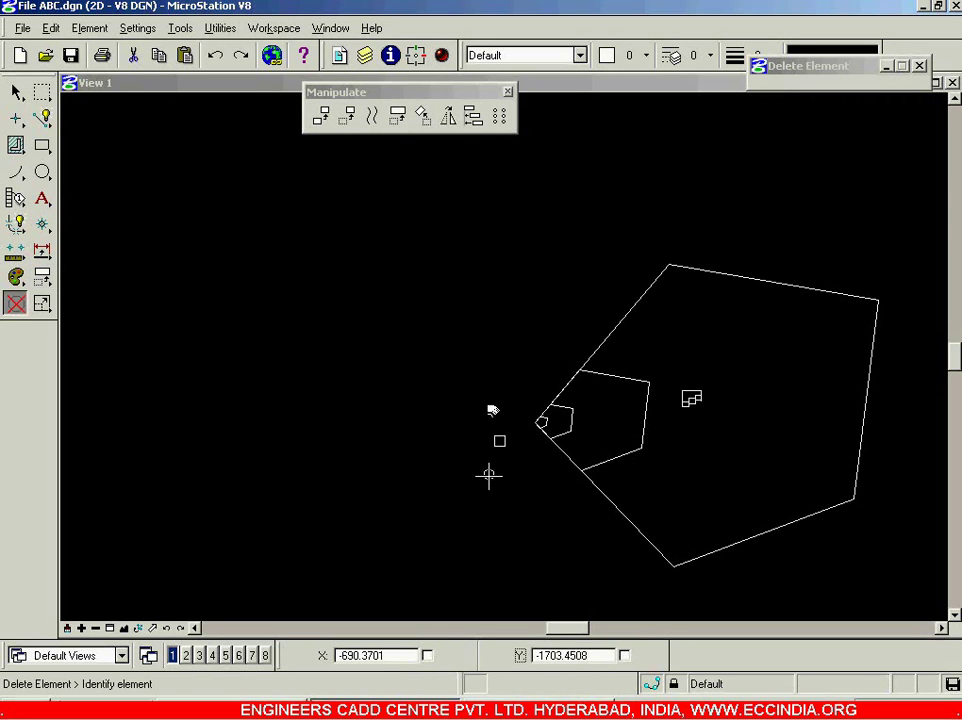
key(ctrl+z)
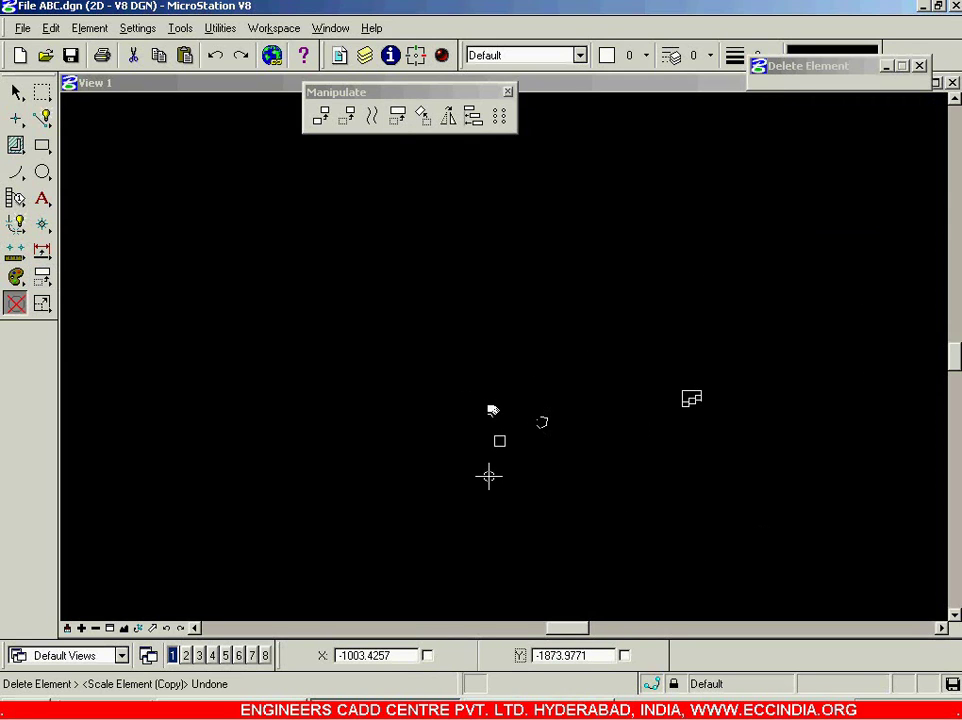
scroll(503, 476, up, 6)
scroll(545, 399, down, 2)
scroll(640, 365, up, 5)
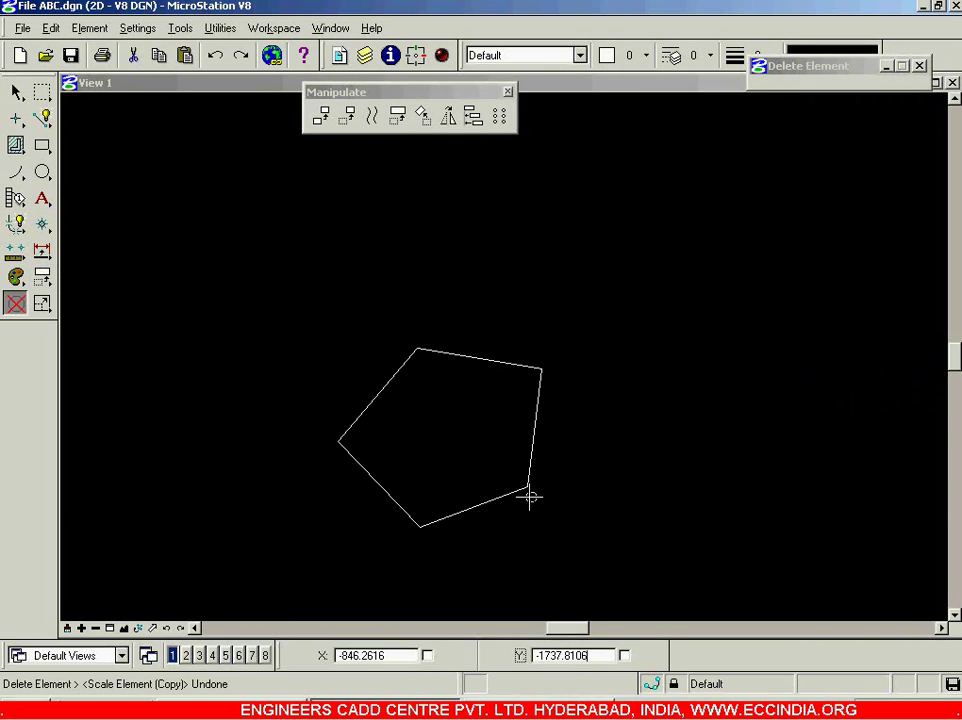
click(397, 115)
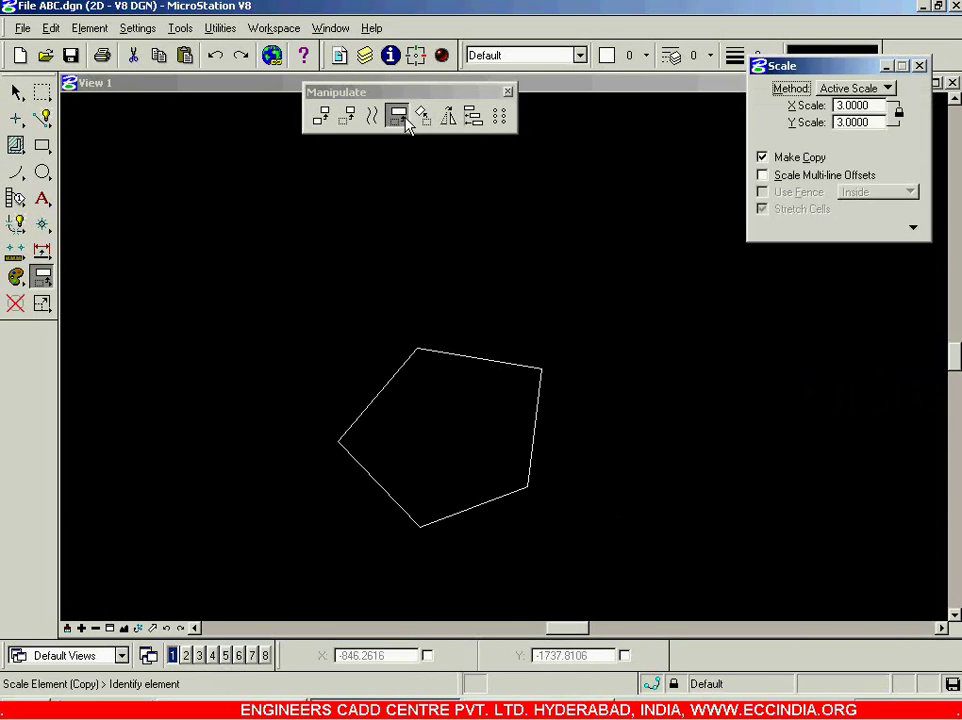
Set the Scale method to 3 points with Proportional turned off
click(887, 89)
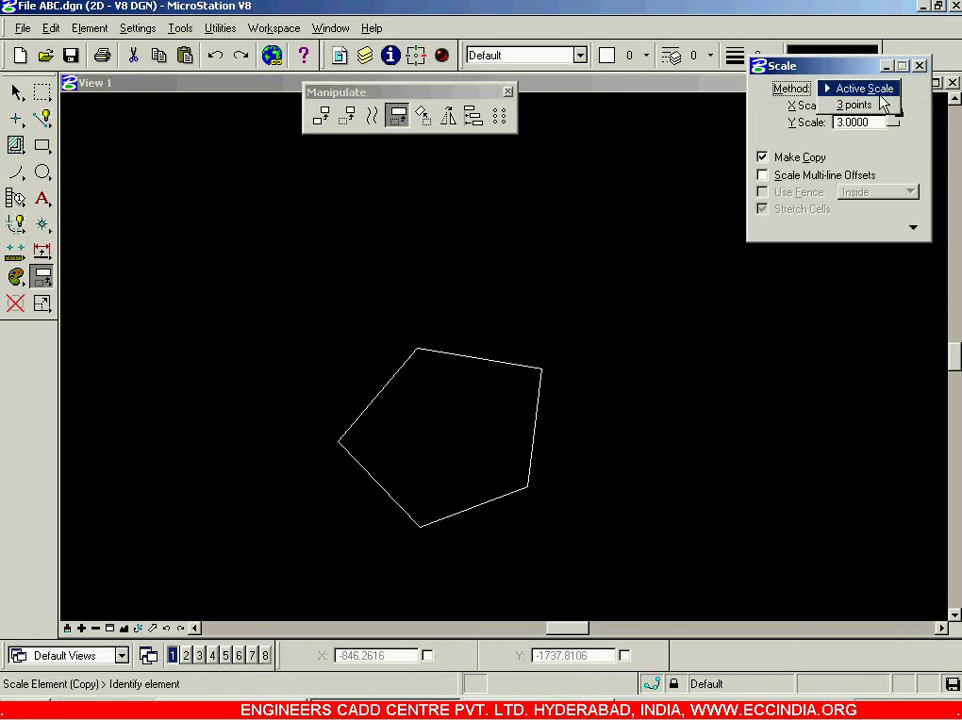
click(856, 105)
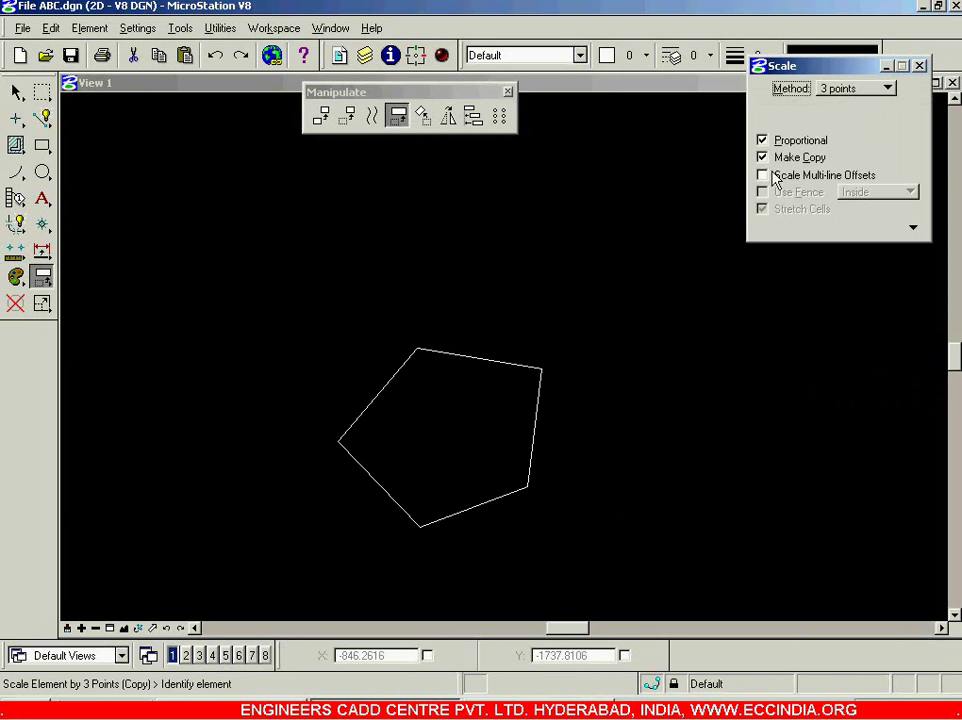
scroll(709, 170, down, 1)
scroll(390, 355, down, 2)
scroll(320, 388, up, 1)
scroll(320, 388, up, 2)
scroll(417, 389, down, 2)
scroll(485, 406, up, 3)
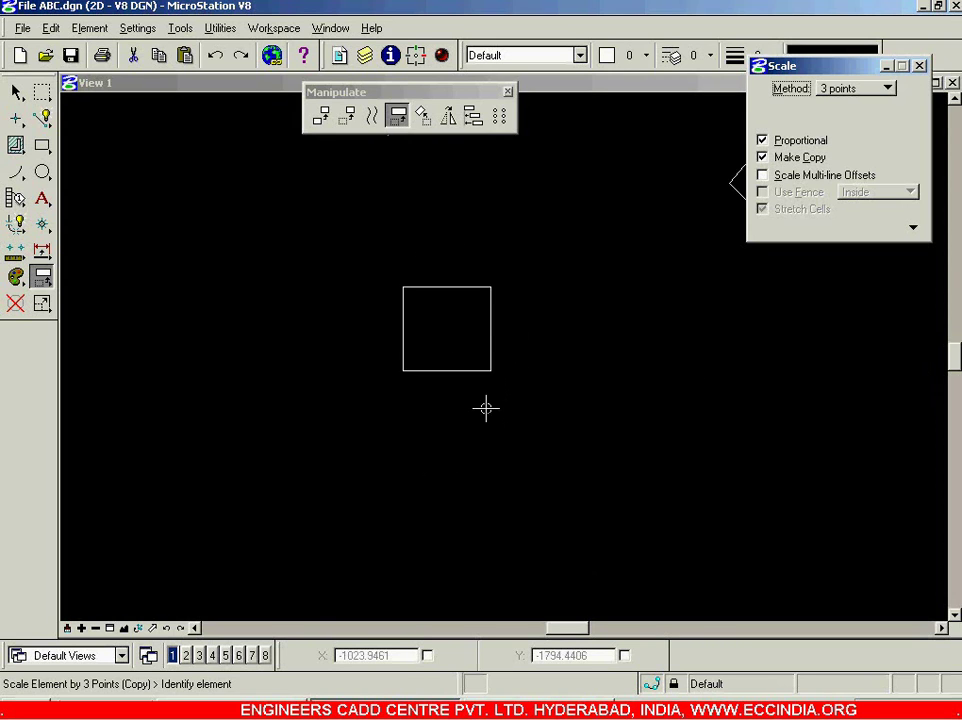
scroll(485, 318, down, 2)
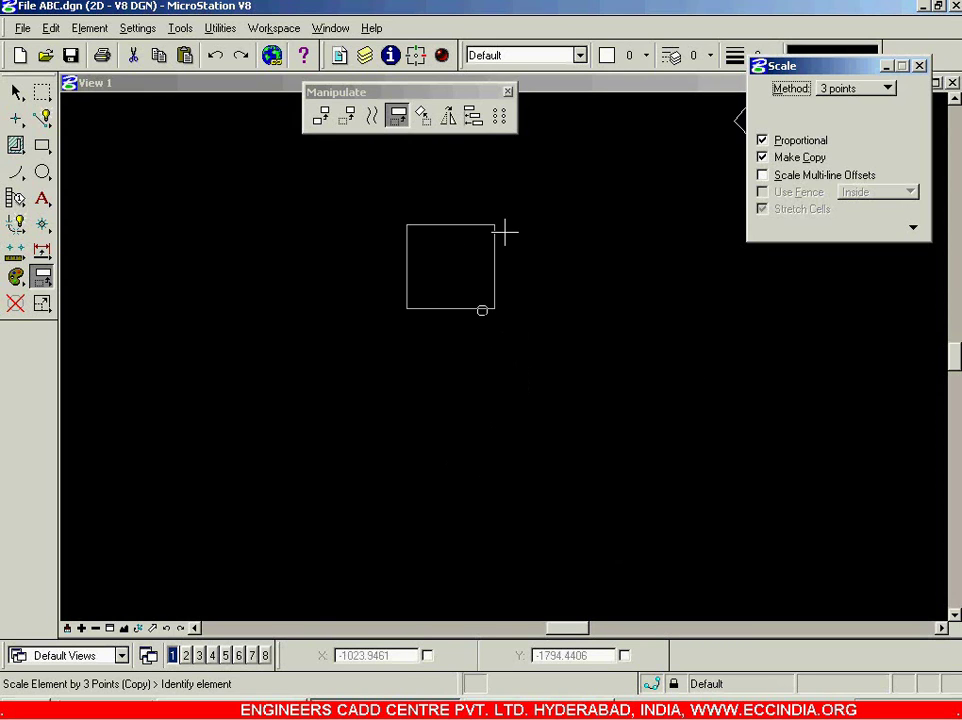
click(791, 143)
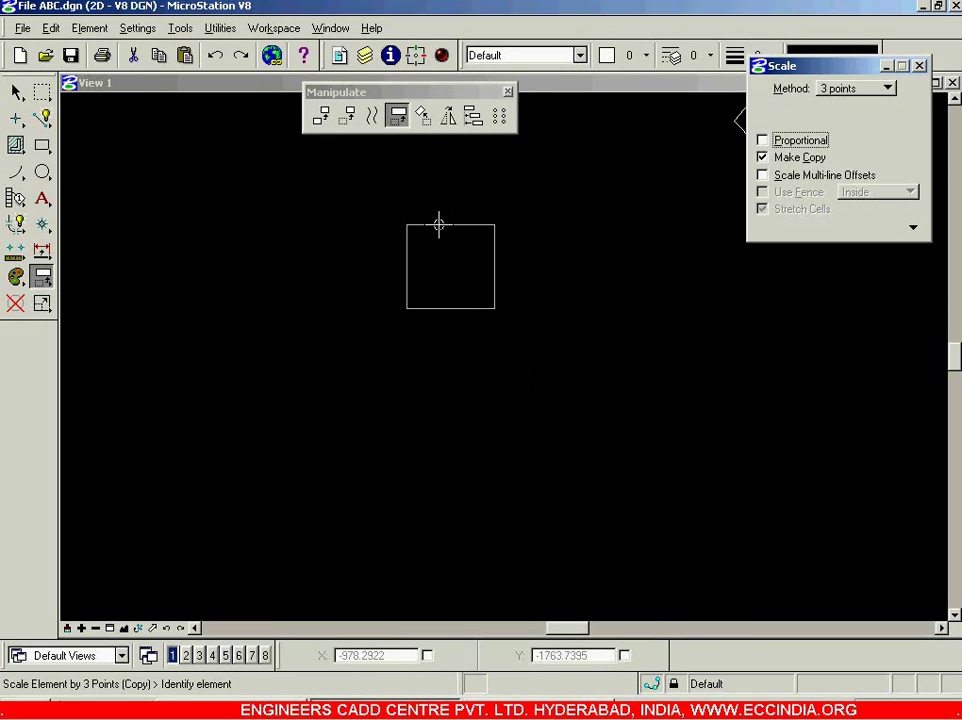
Scale a copy of the square from its corner, stretching it leftward into a wider rectangle
click(438, 224)
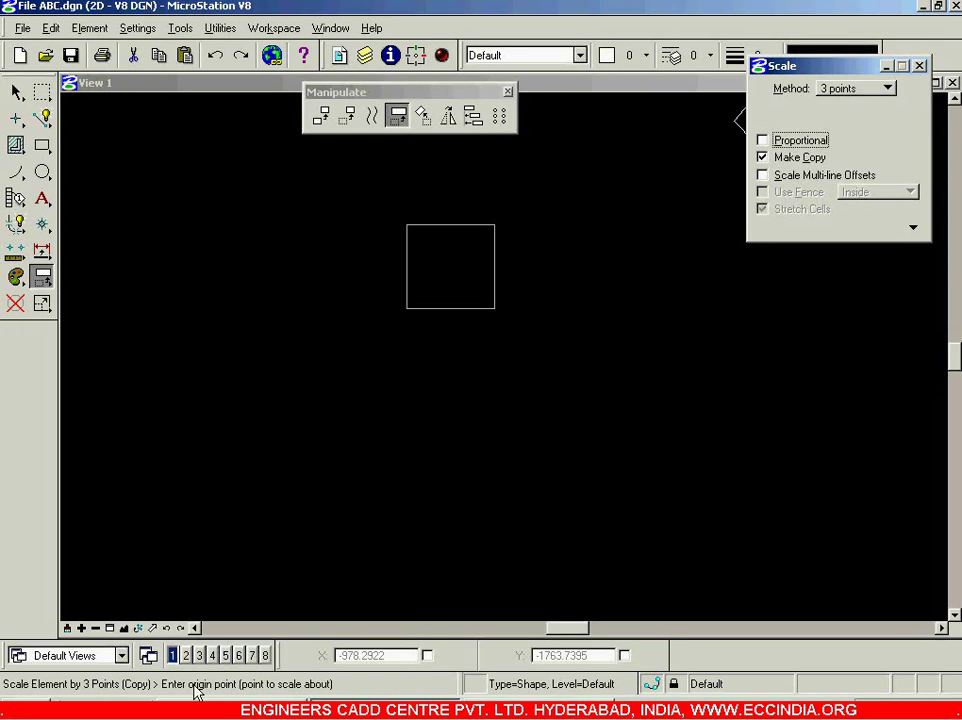
click(406, 224)
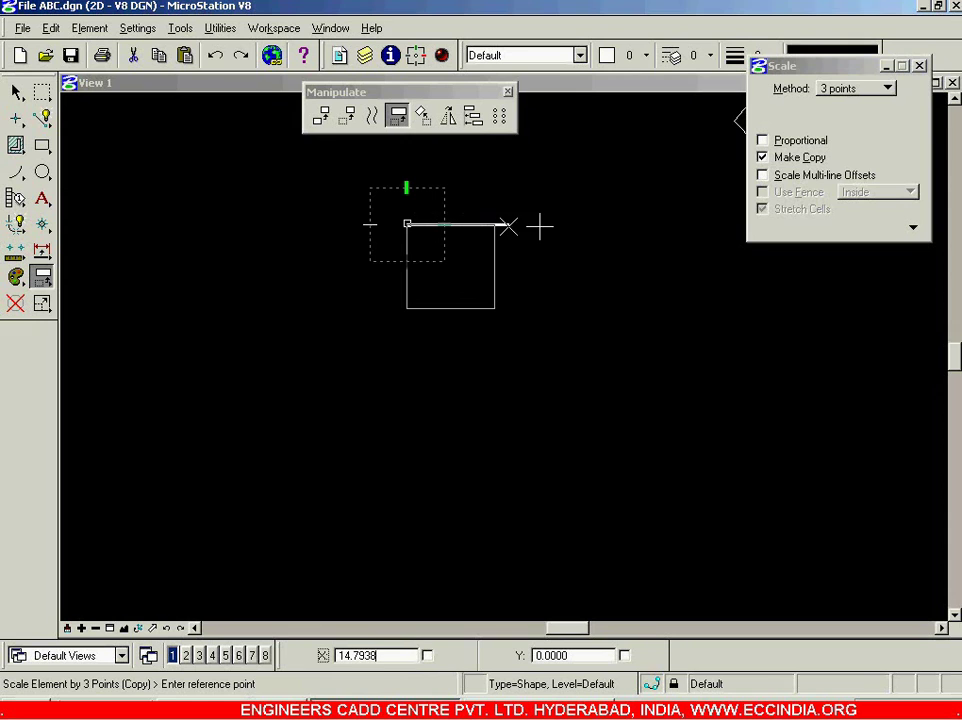
click(493, 226)
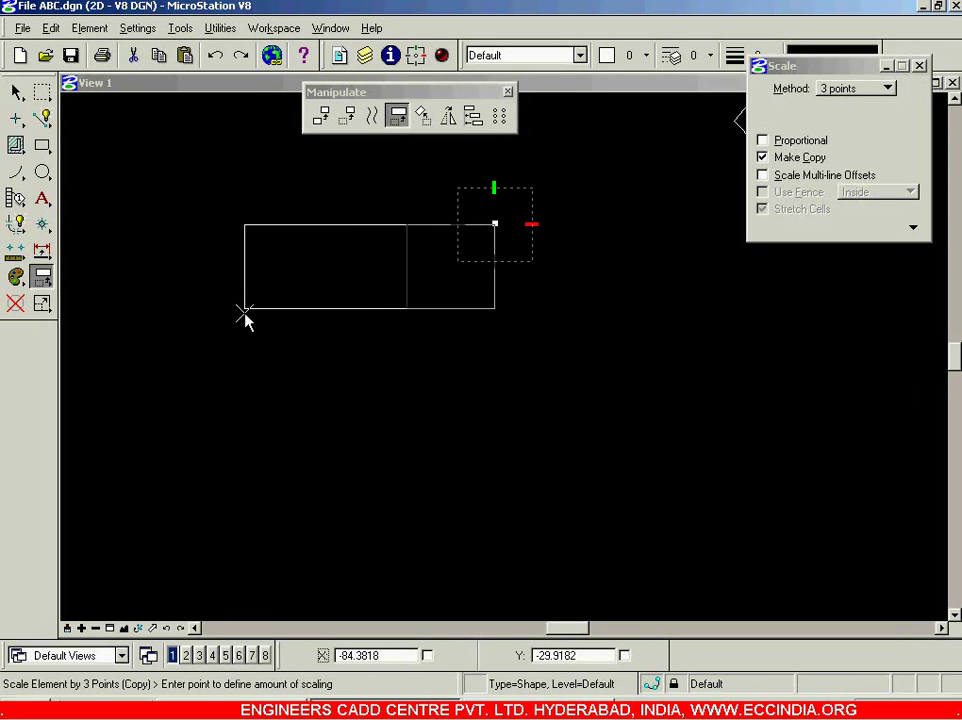
click(245, 313)
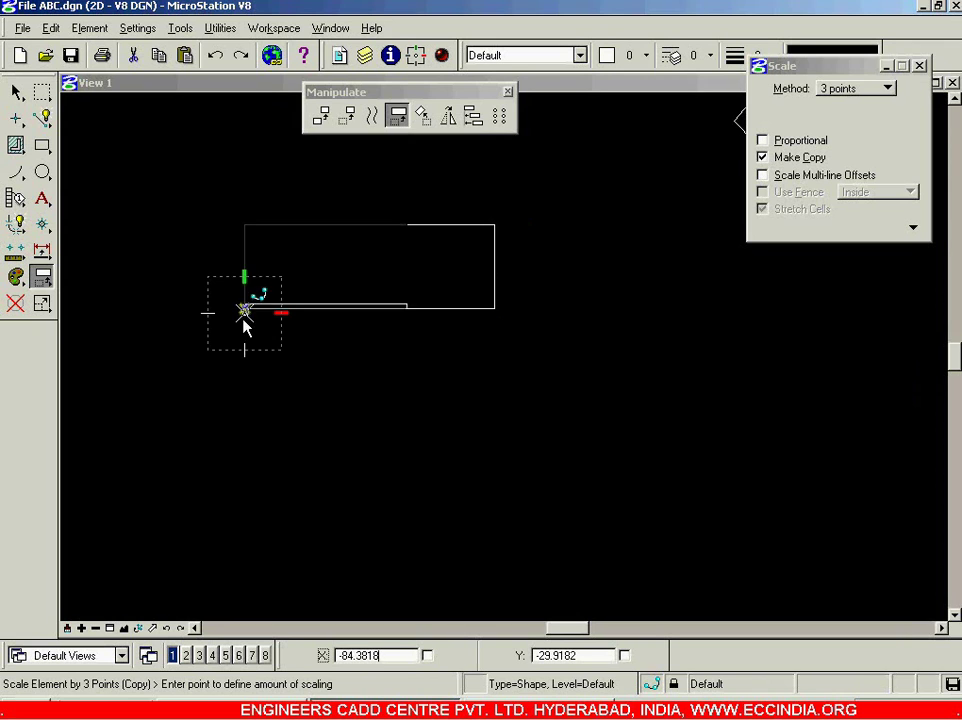
right_click(288, 421)
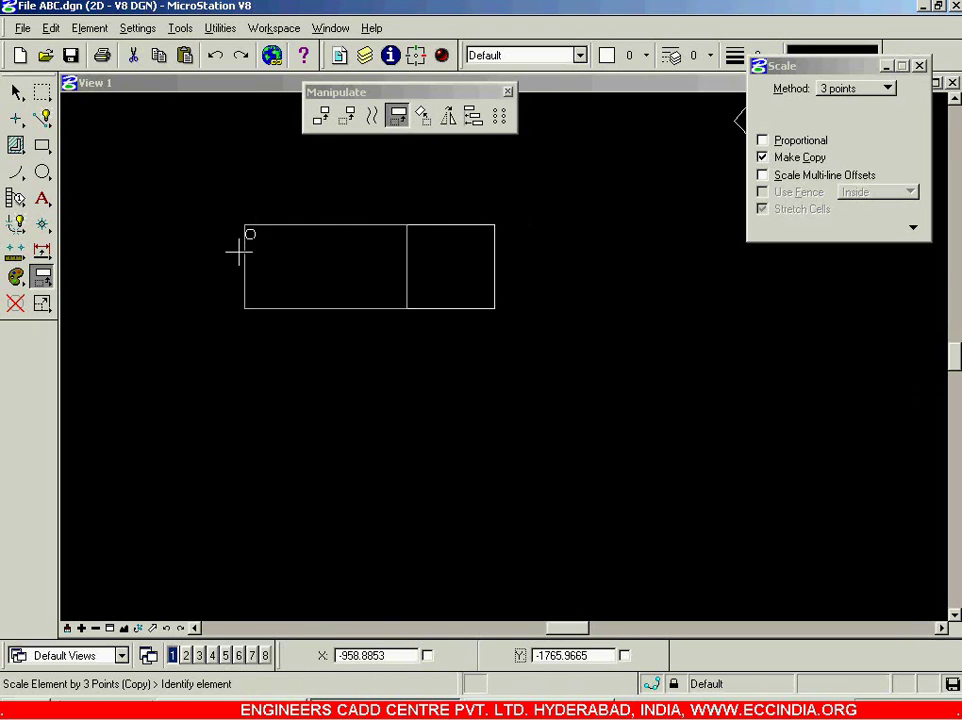
click(15, 303)
Delete the stretched rectangle copy to the left of the square
click(278, 307)
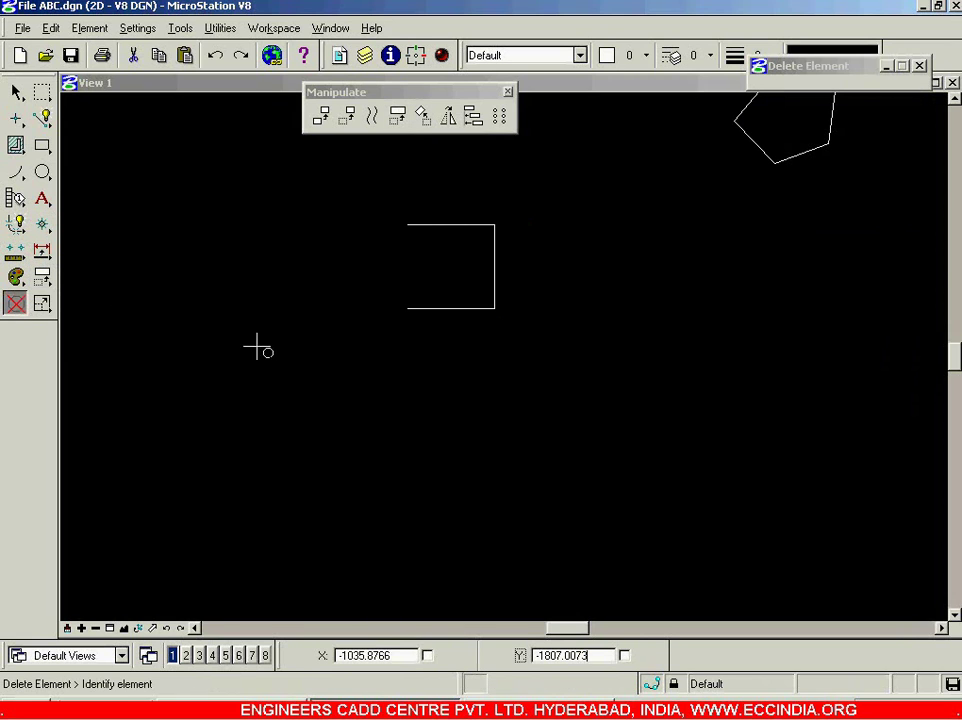
click(16, 92)
click(285, 377)
scroll(403, 212, down, 3)
scroll(404, 204, up, 3)
scroll(450, 455, down, 3)
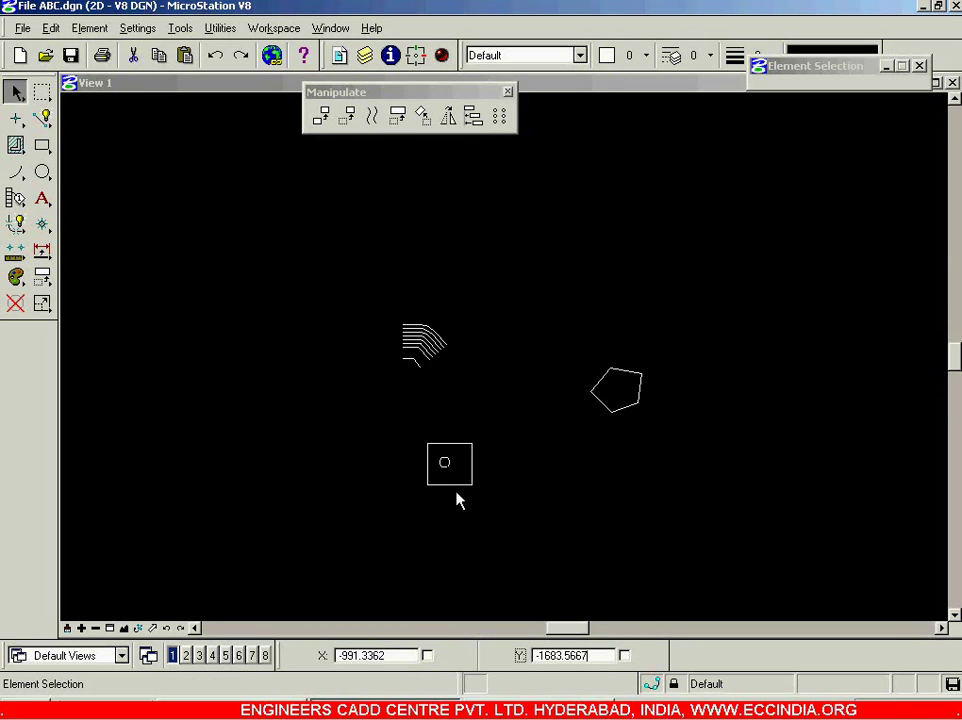
scroll(460, 510, up, 3)
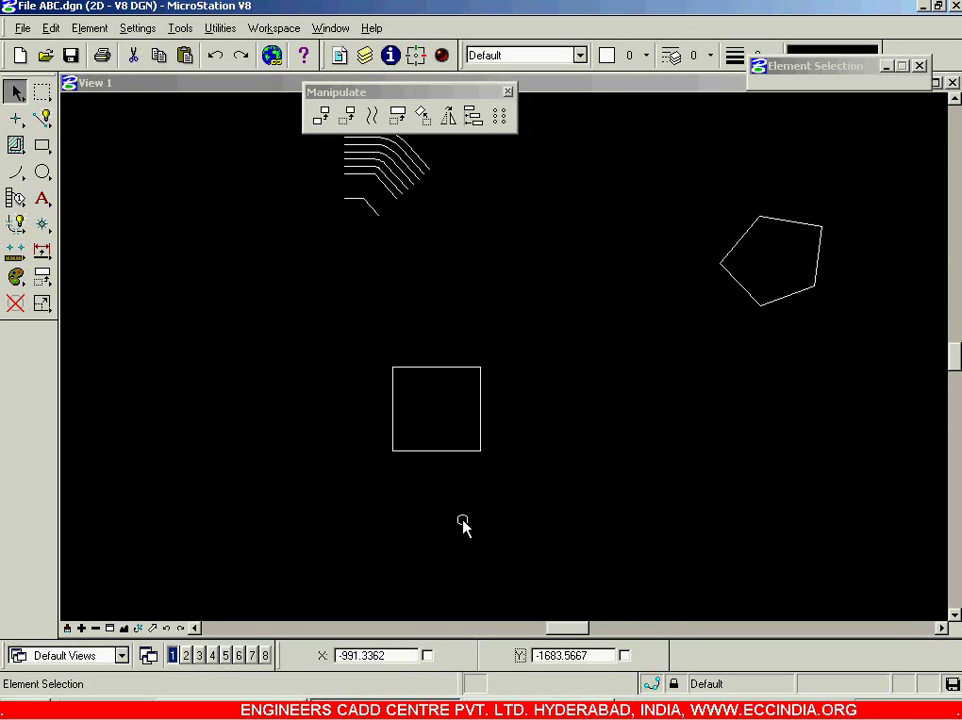
Start a 3-point scale of the square, origin at its top edge, reference at its bottom edge
click(397, 118)
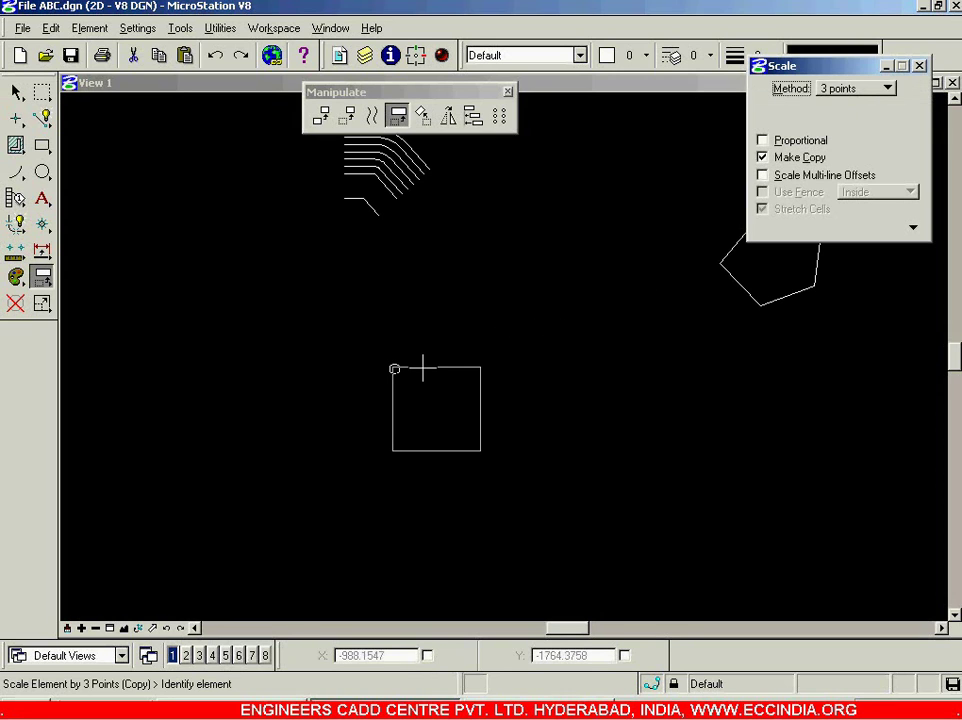
click(437, 368)
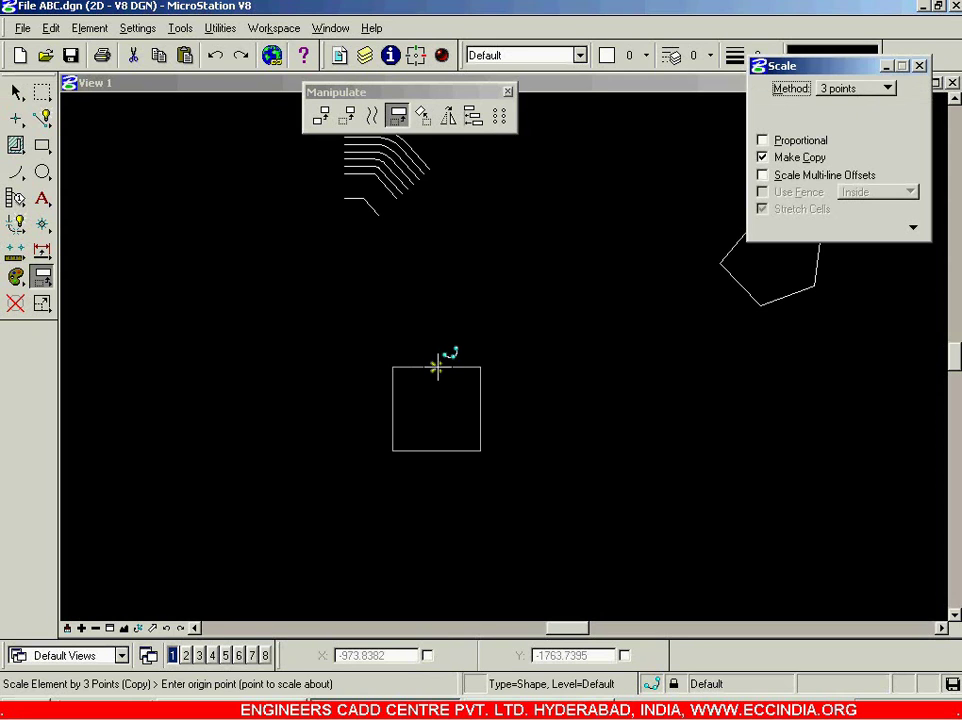
click(436, 368)
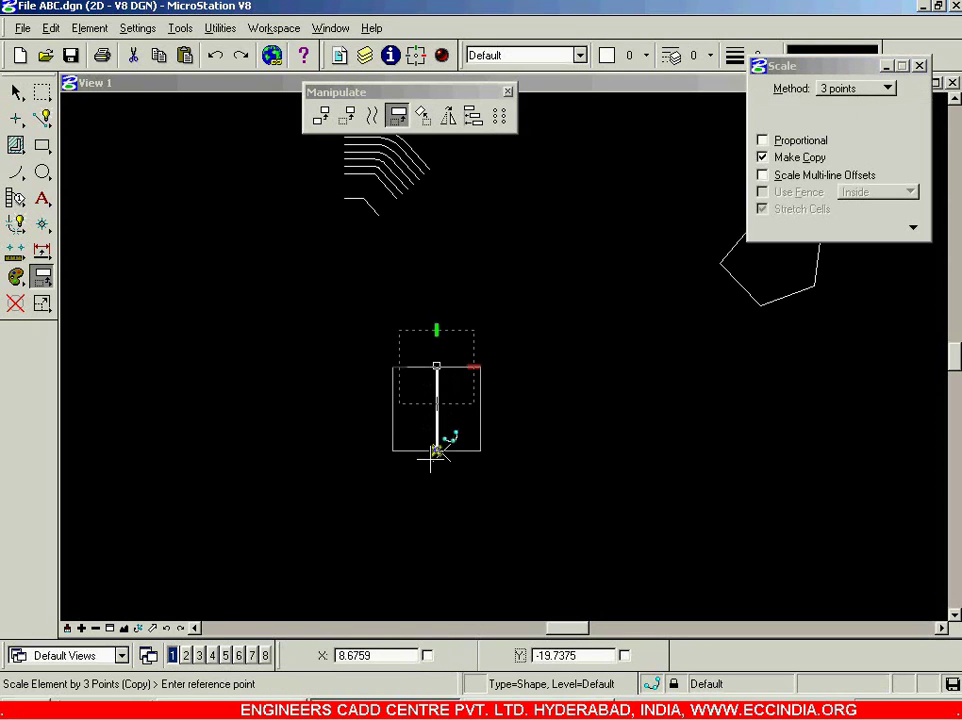
click(440, 449)
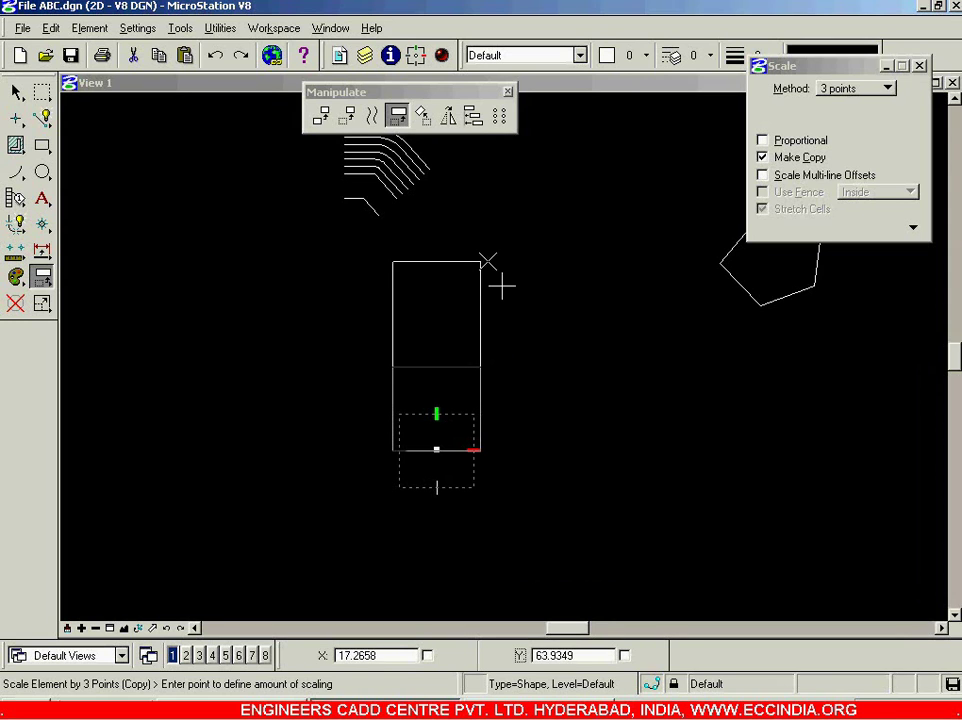
Turn Proportional back on and place several enlarged nested copies of the square sharing its top edge
click(803, 142)
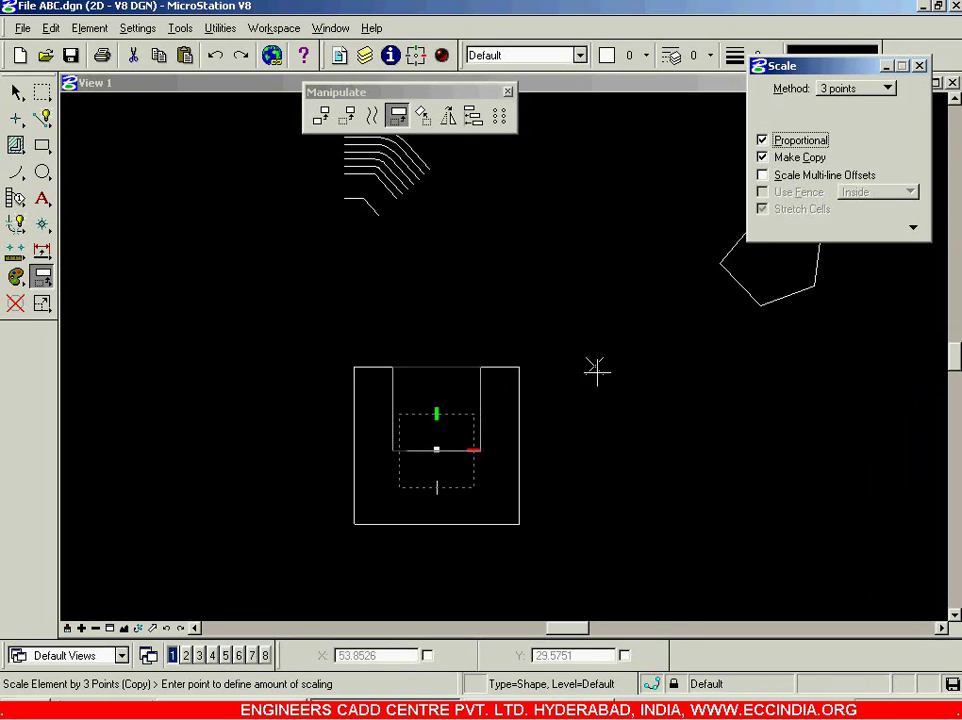
click(607, 383)
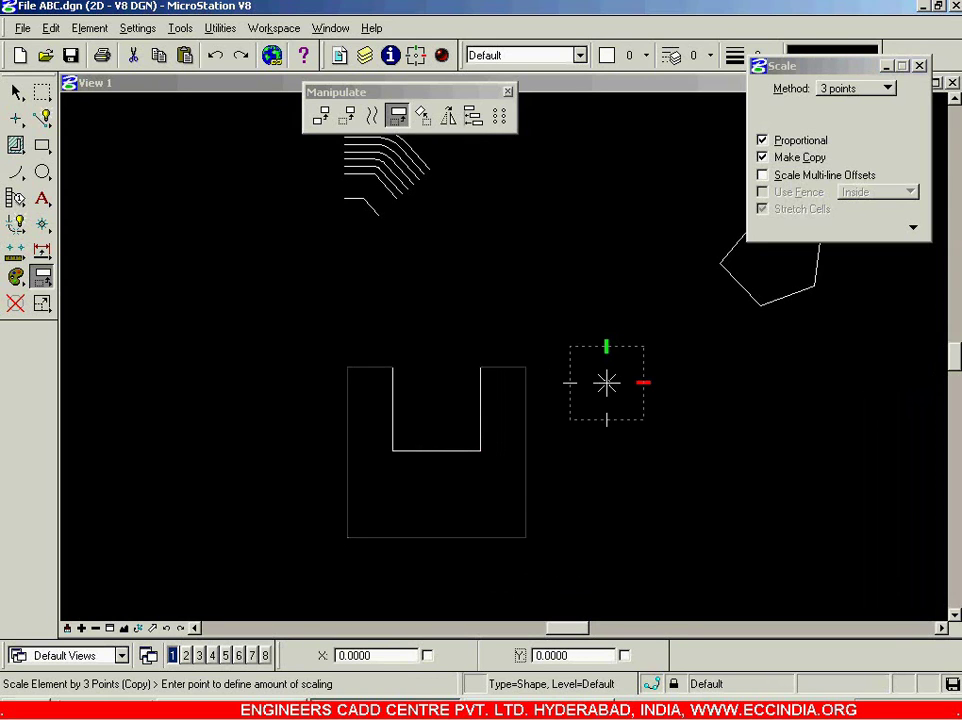
click(722, 384)
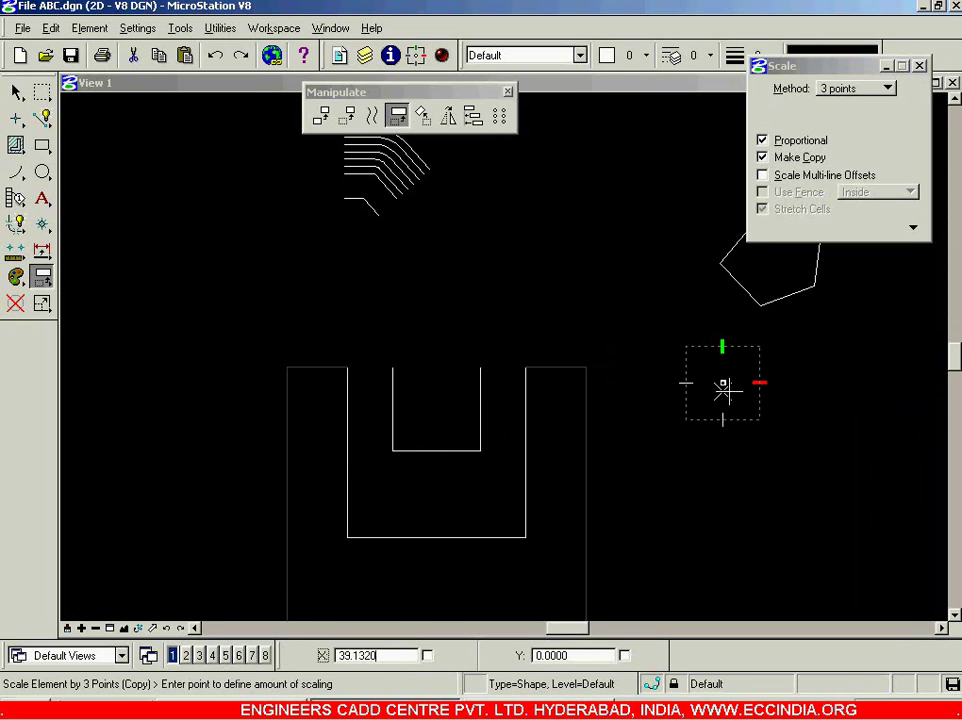
click(835, 390)
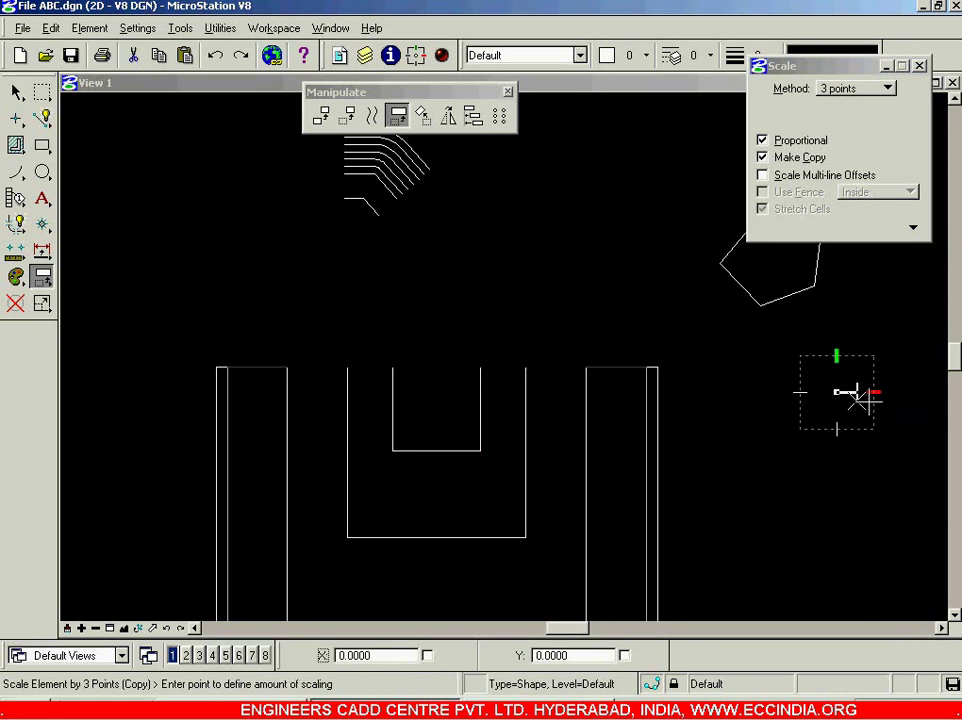
click(884, 402)
click(884, 401)
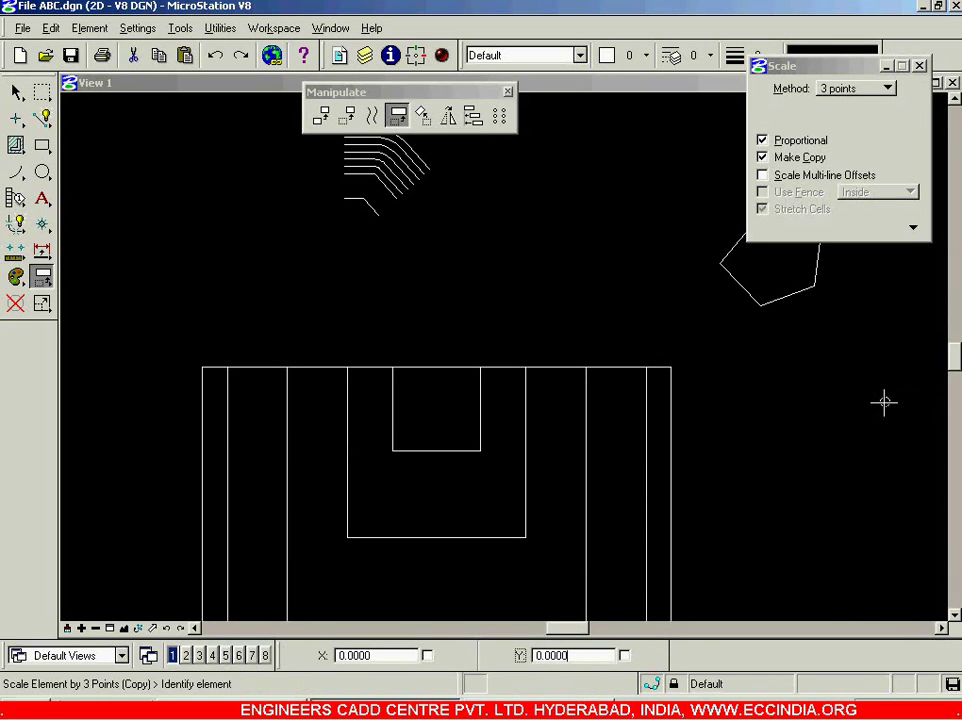
click(17, 92)
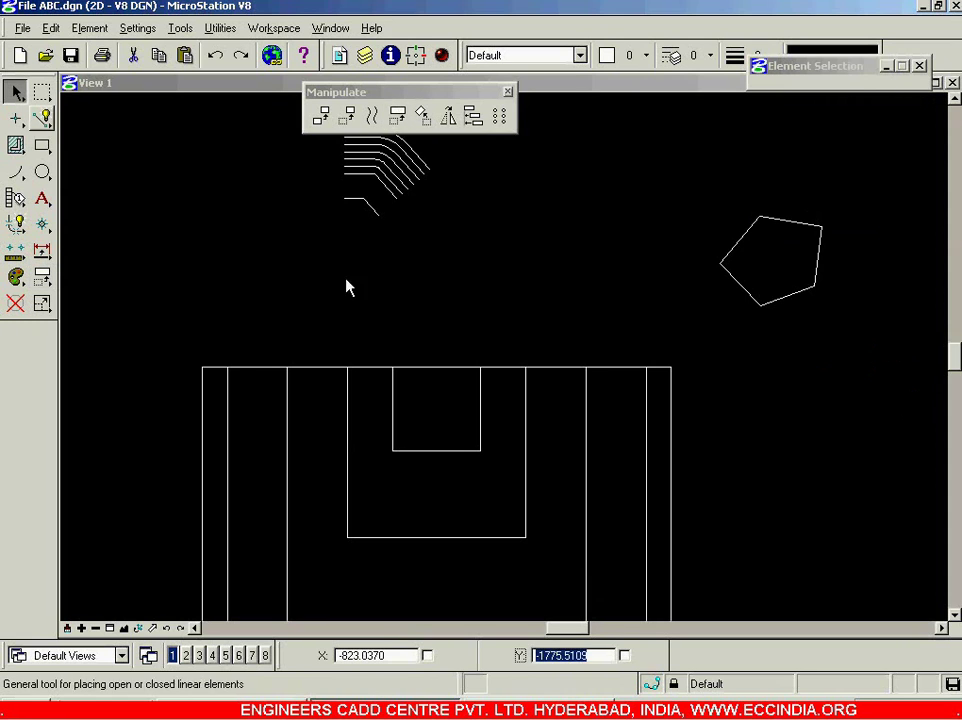
scroll(460, 355, down, 3)
scroll(456, 371, up, 2)
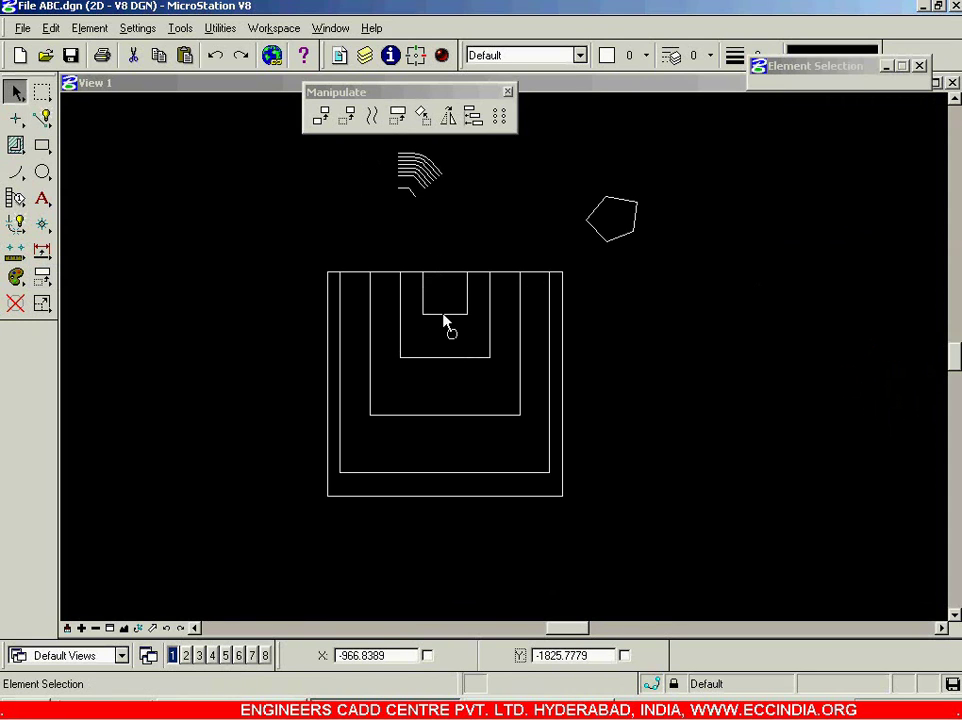
click(398, 118)
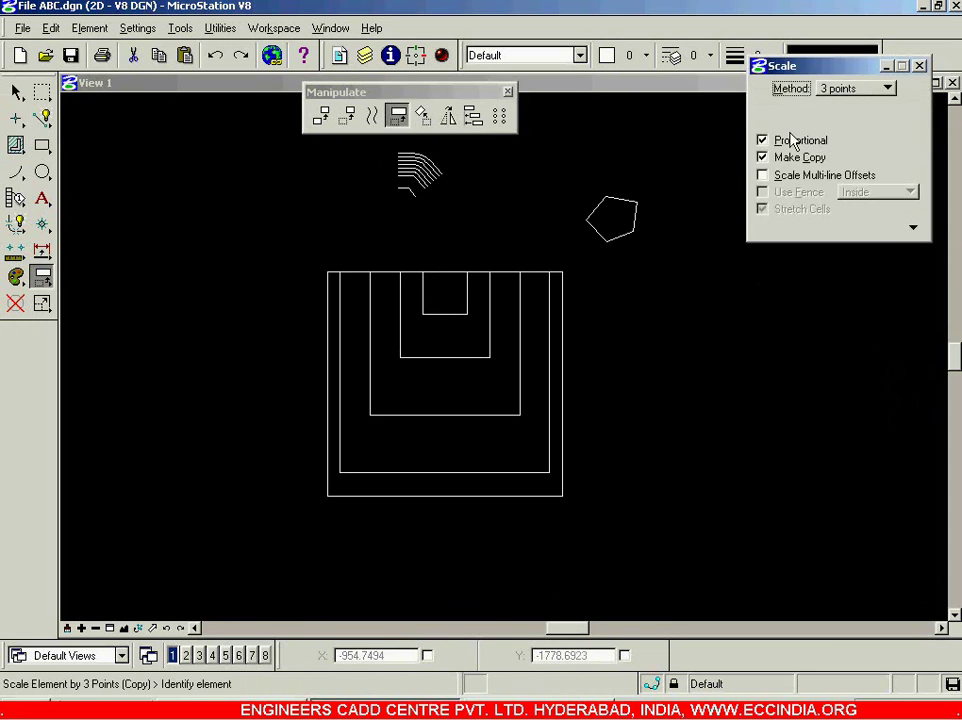